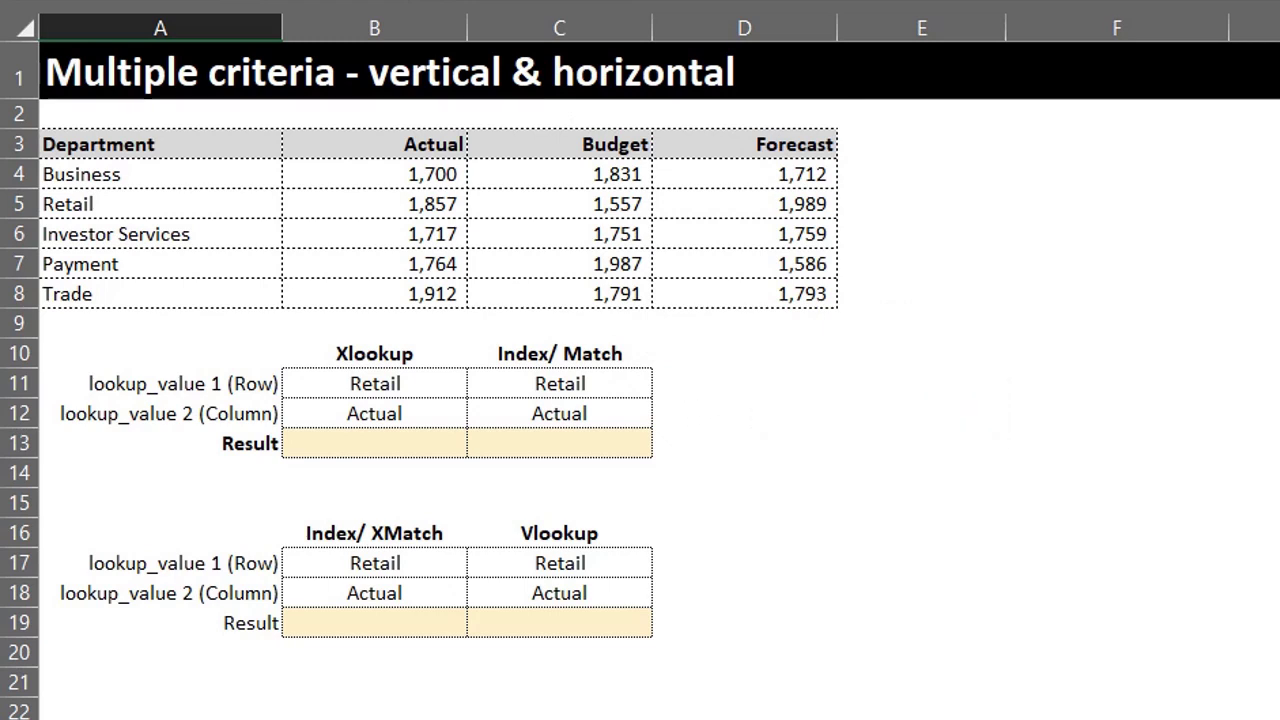
Step: Check the Xlookup criteria cells, keeping Retail as the row and Actual as the column
{"action": "left_click", "coordinate": [455, 390]}
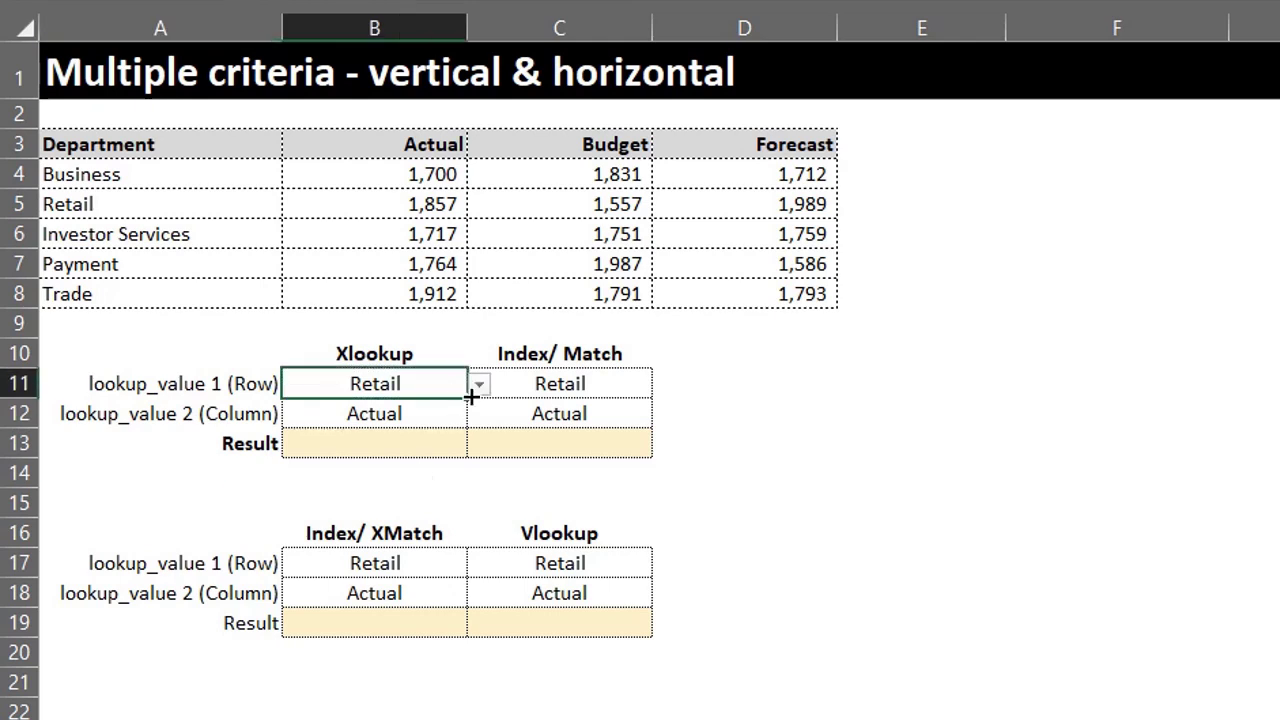
{"action": "left_click", "coordinate": [478, 393]}
{"action": "left_click", "coordinate": [446, 420]}
{"action": "left_click", "coordinate": [479, 414]}
{"action": "left_click", "coordinate": [476, 437]}
{"action": "left_click", "coordinate": [452, 442]}
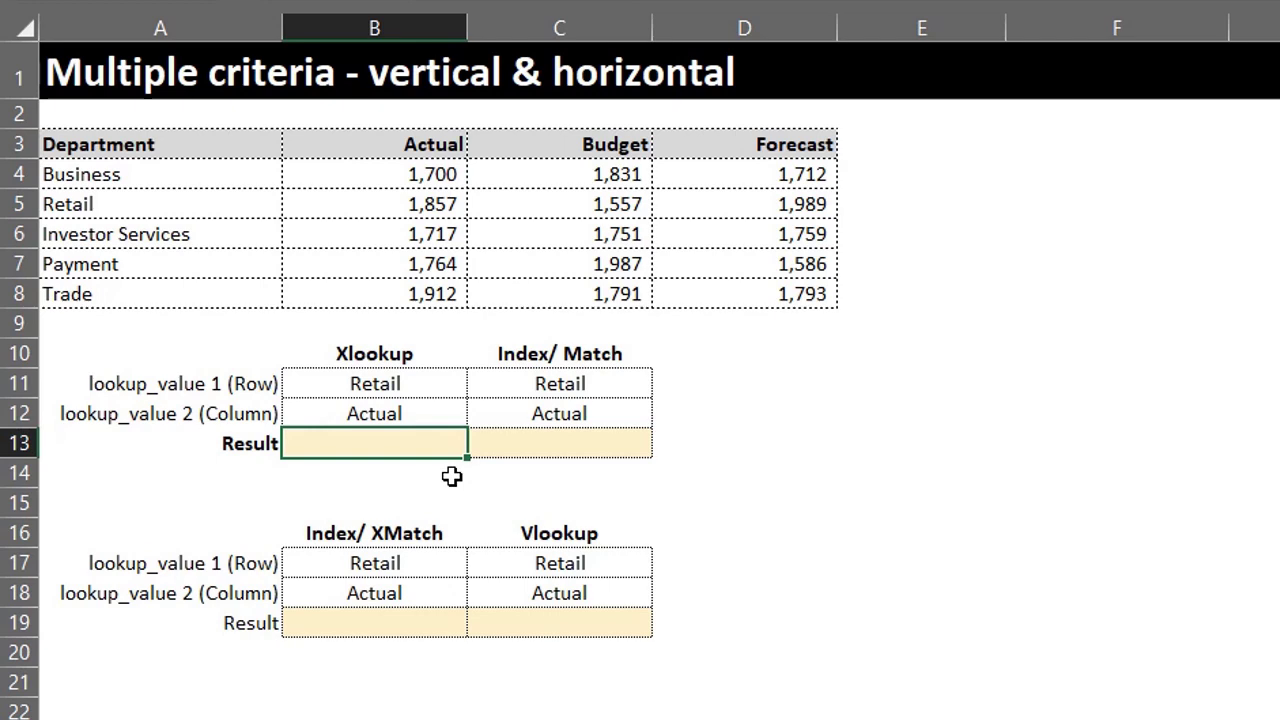
Step: Enter =XLOOKUP(B11,A4:A8,B4:B8) in B13, returning 1,857 for Retail
{"action": "type", "text": "=xlo"}
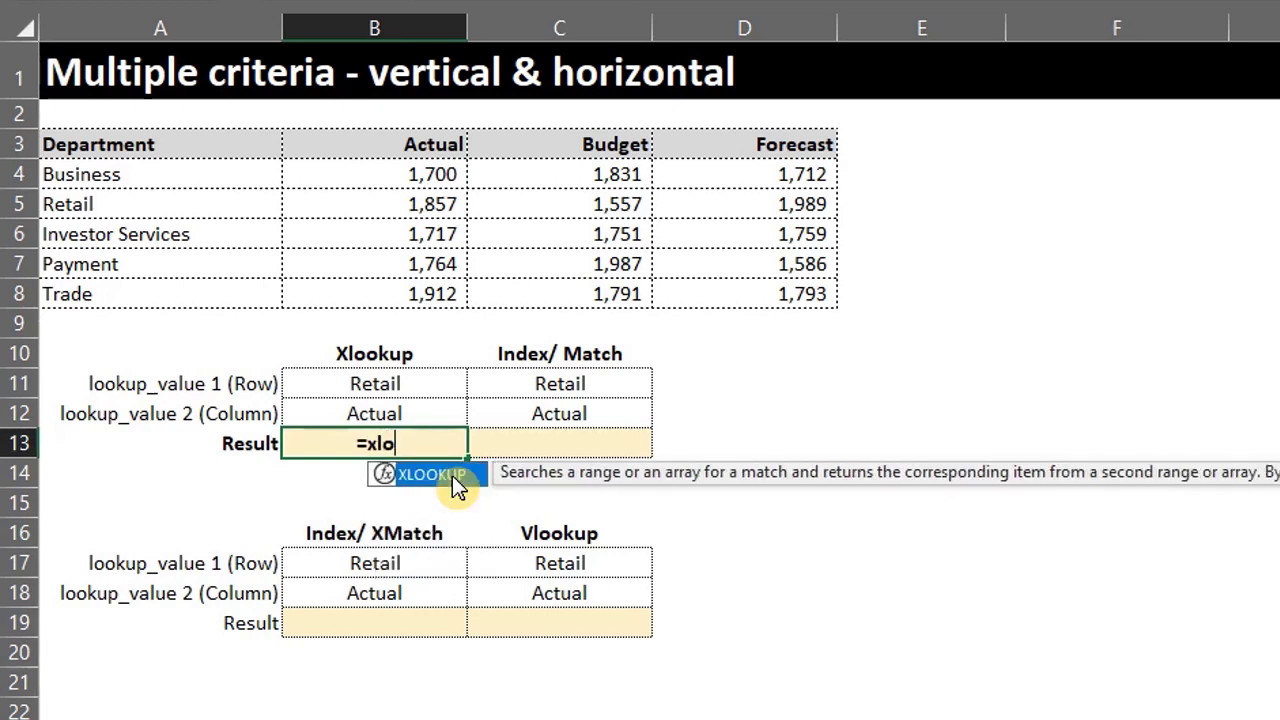
{"action": "key", "text": "Tab"}
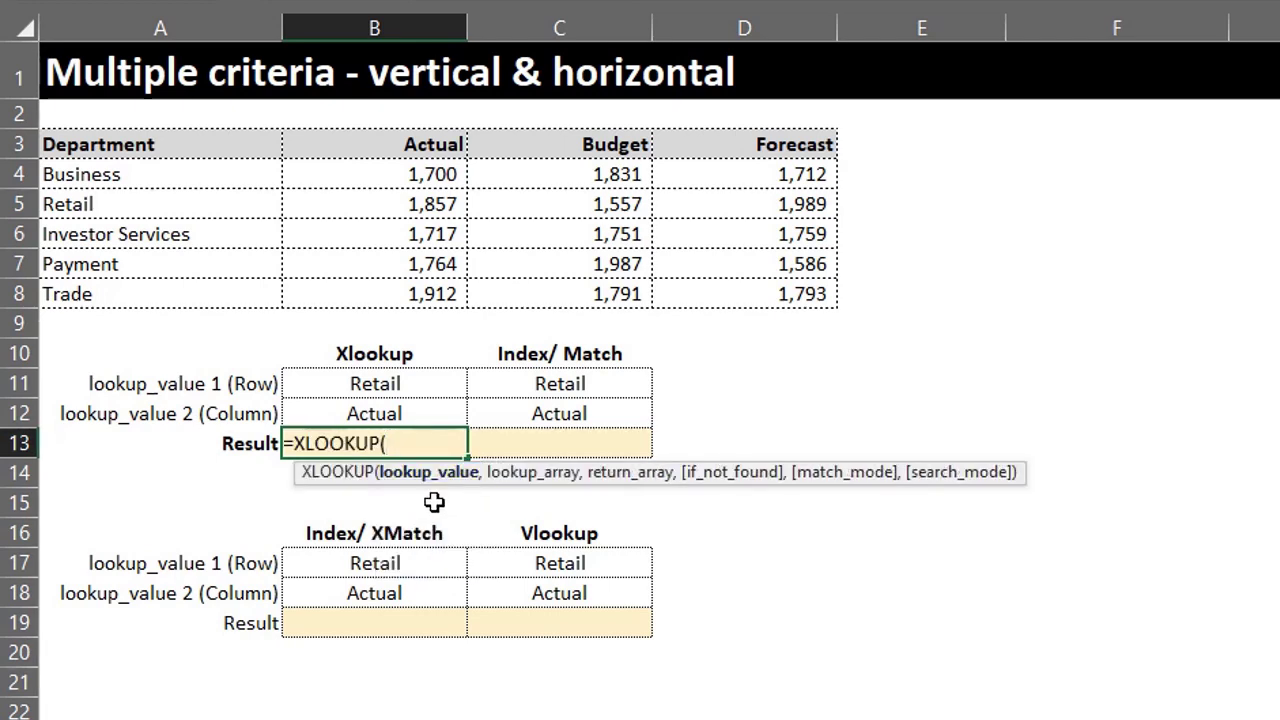
{"action": "left_click", "coordinate": [380, 376]}
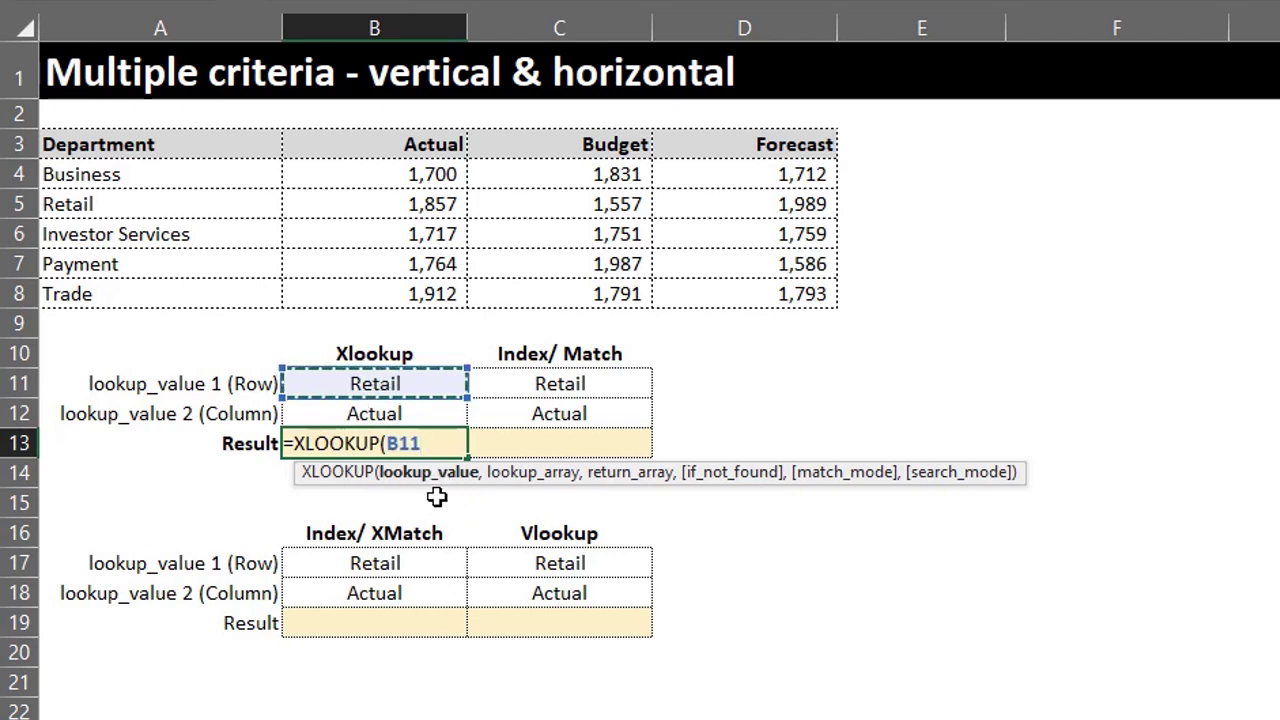
{"action": "type", "text": ","}
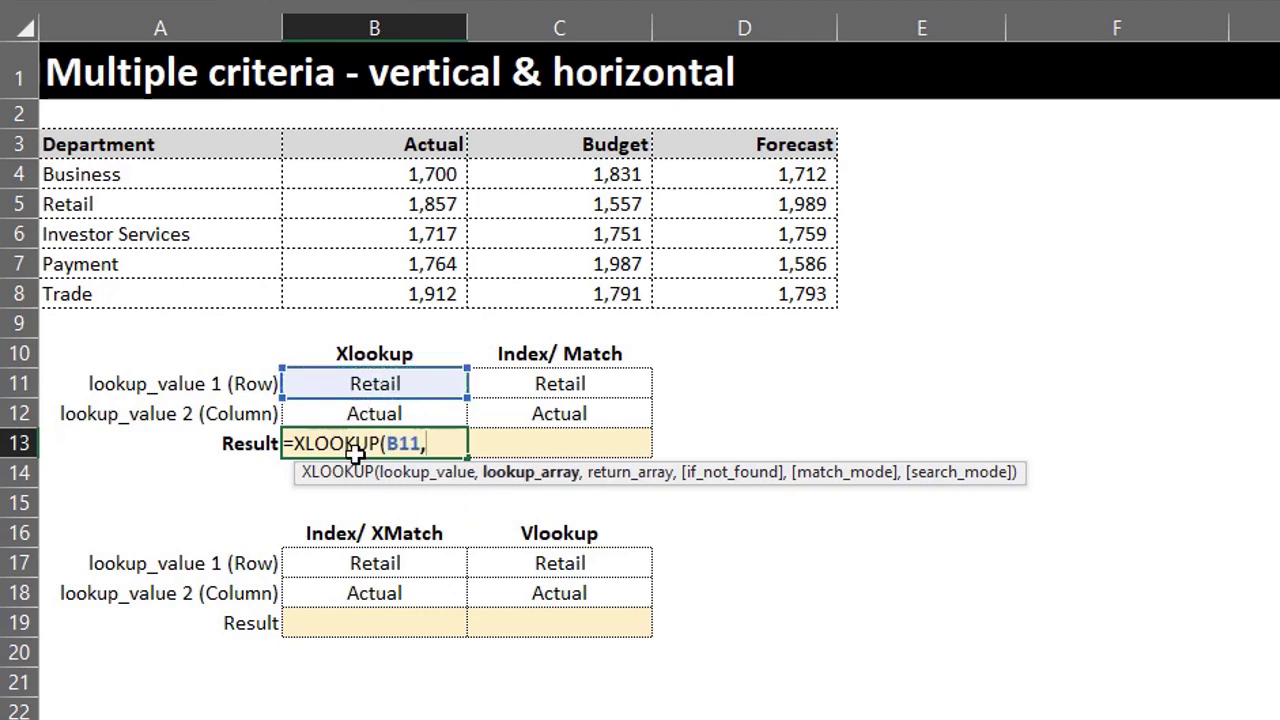
{"action": "left_click_drag", "start_coordinate": [183, 169], "coordinate": [180, 286]}
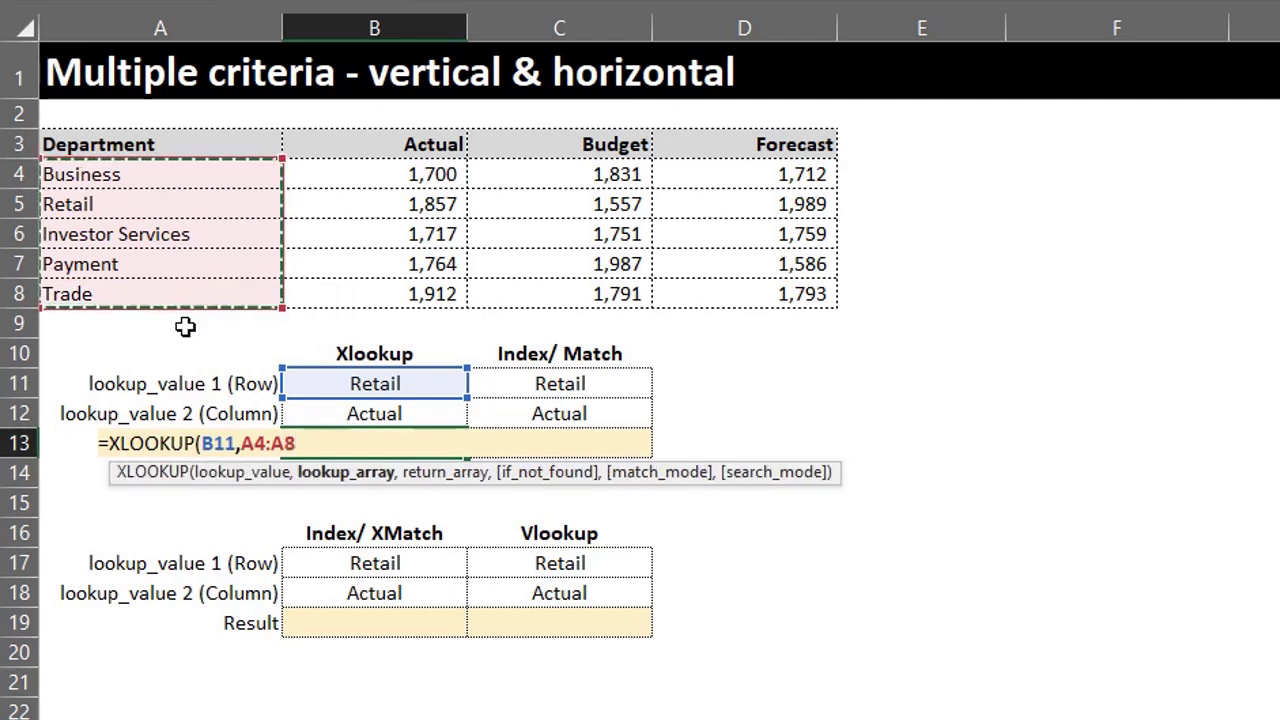
{"action": "type", "text": ","}
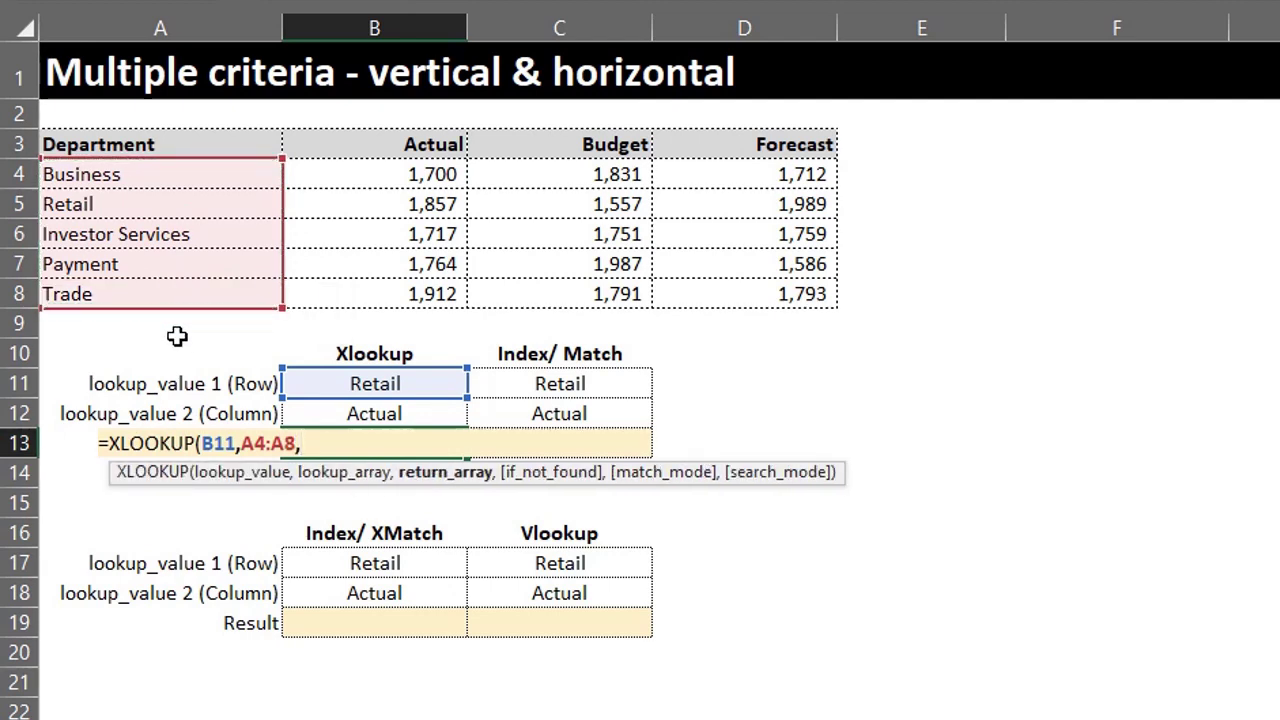
{"action": "left_click_drag", "start_coordinate": [342, 177], "coordinate": [343, 296]}
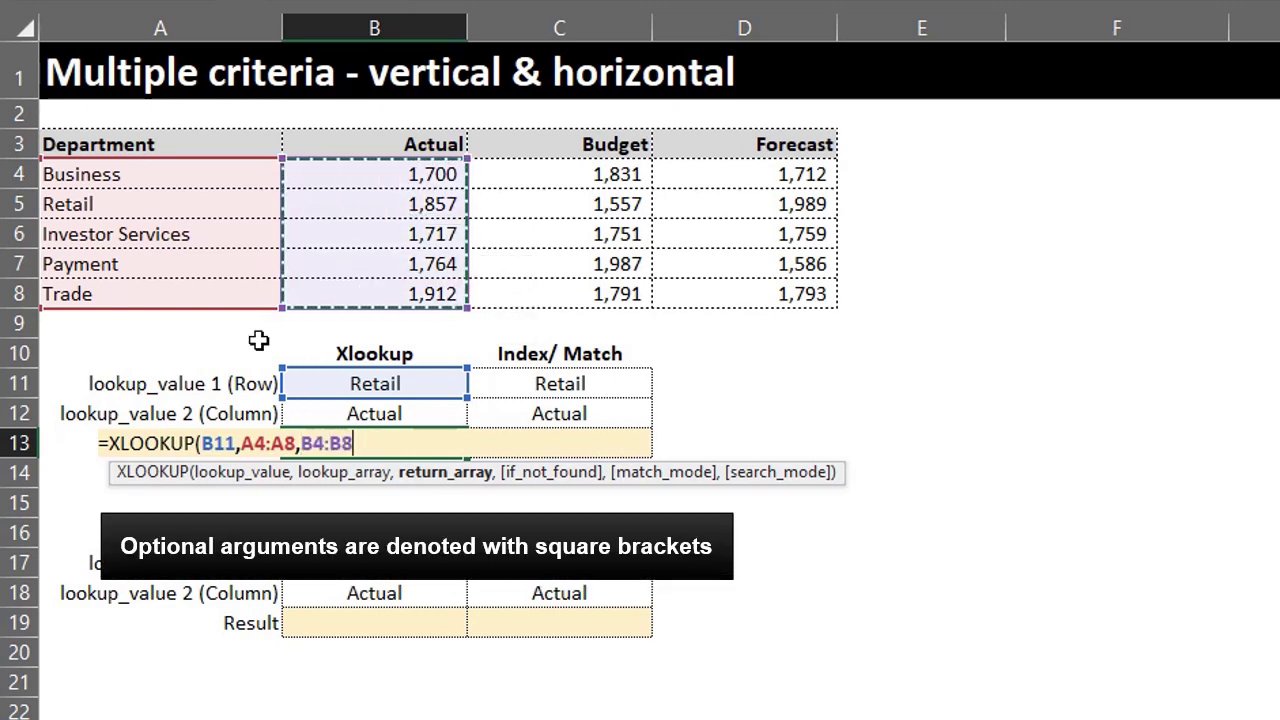
{"action": "type", "text": ")"}
{"action": "key", "text": "Return"}
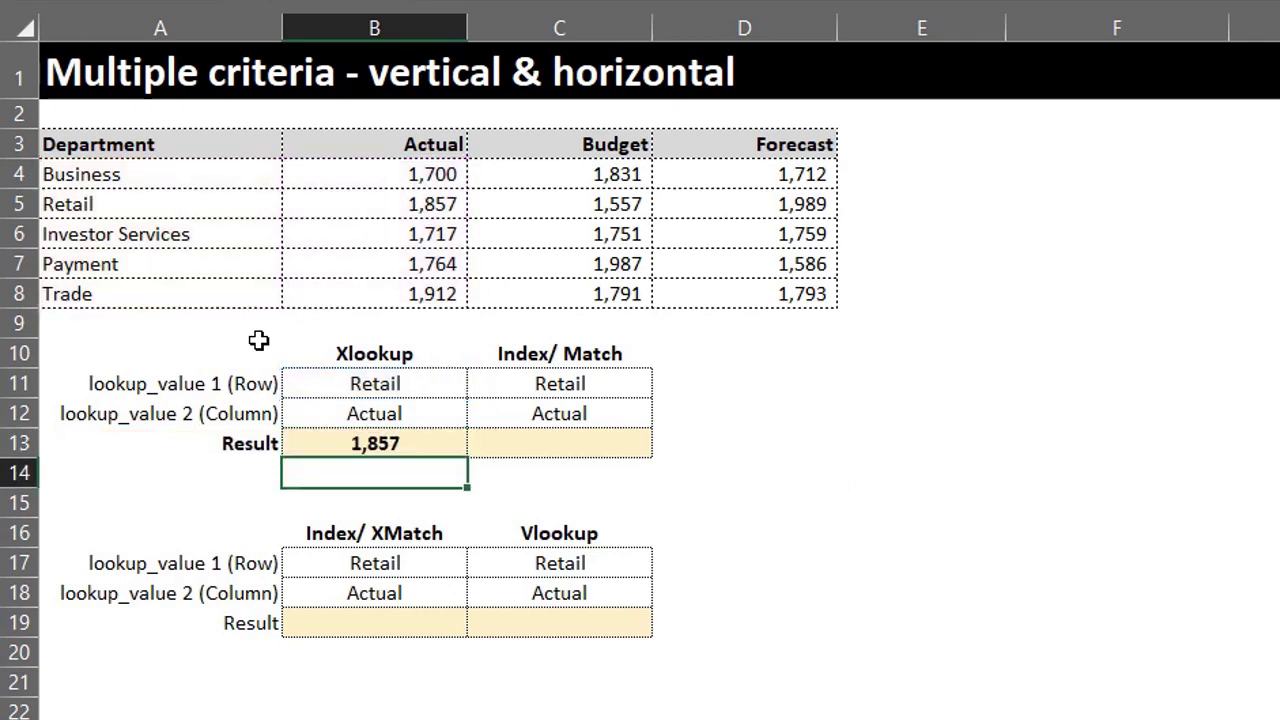
{"action": "left_click", "coordinate": [343, 440]}
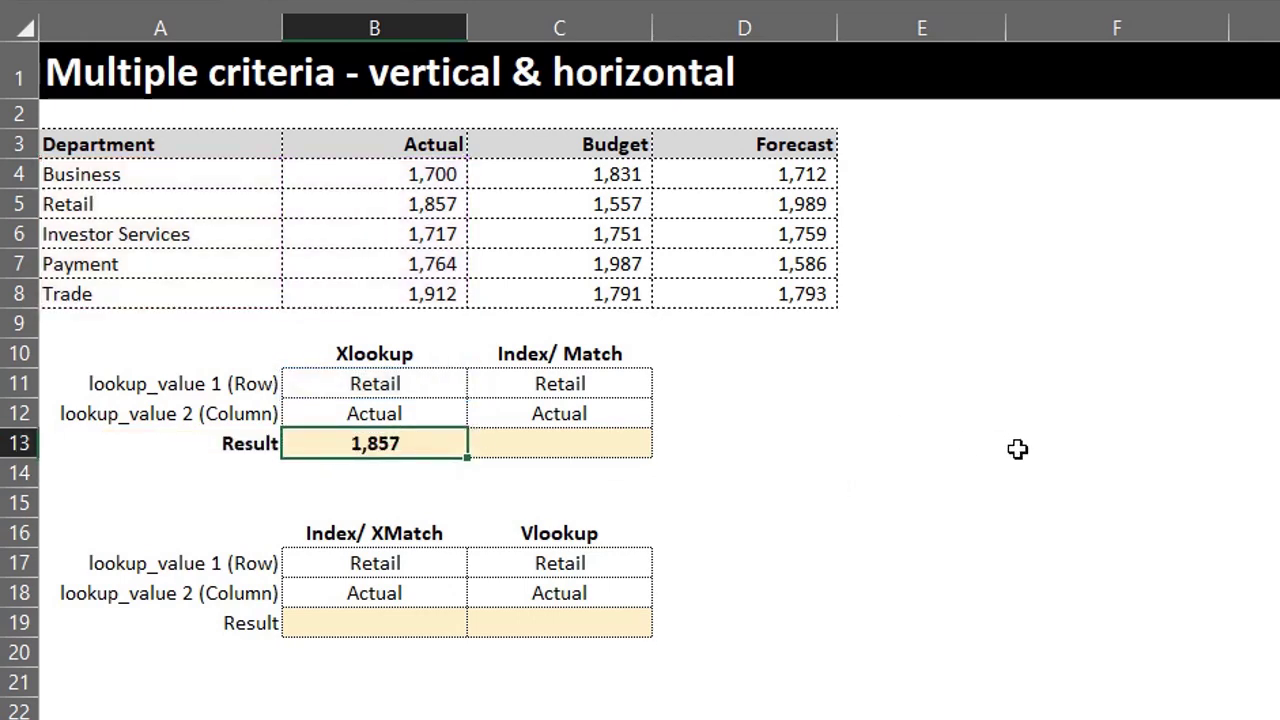
{"action": "left_click", "coordinate": [437, 410]}
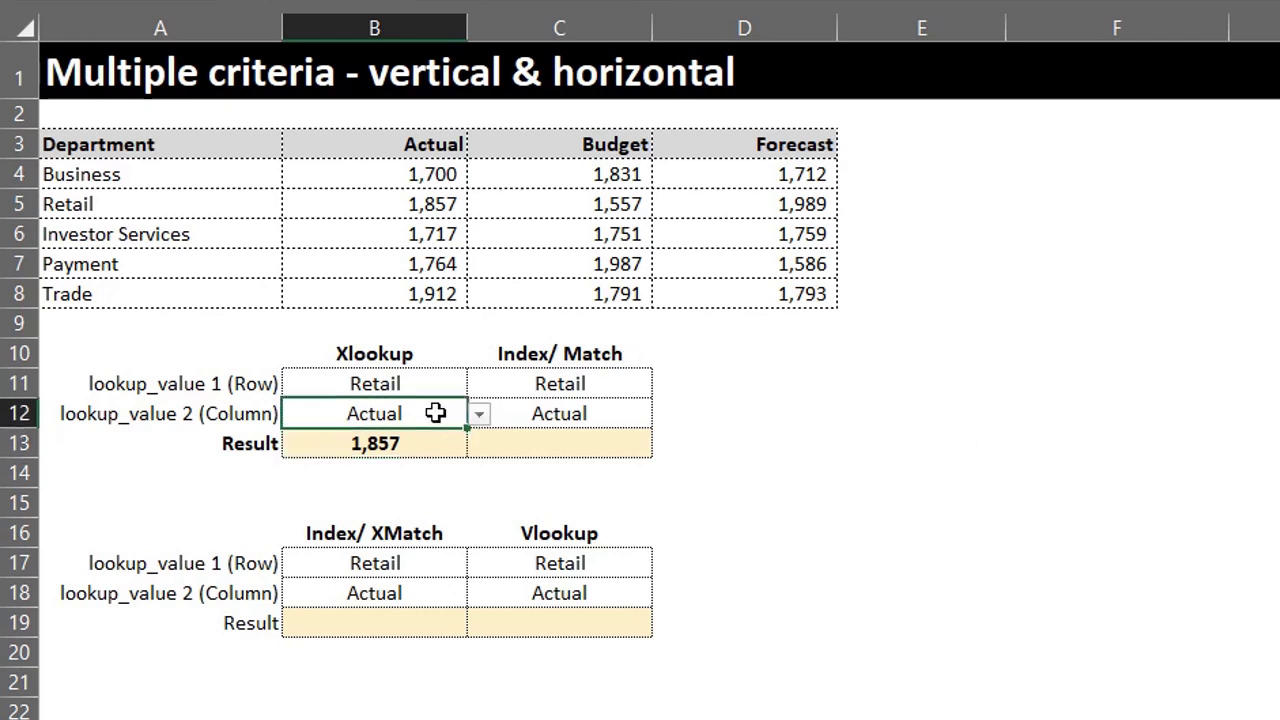
Step: Switch B12 to Budget and reopen B13's XLOOKUP, removing its closing parenthesis
{"action": "left_click", "coordinate": [477, 418]}
{"action": "left_click", "coordinate": [436, 457]}
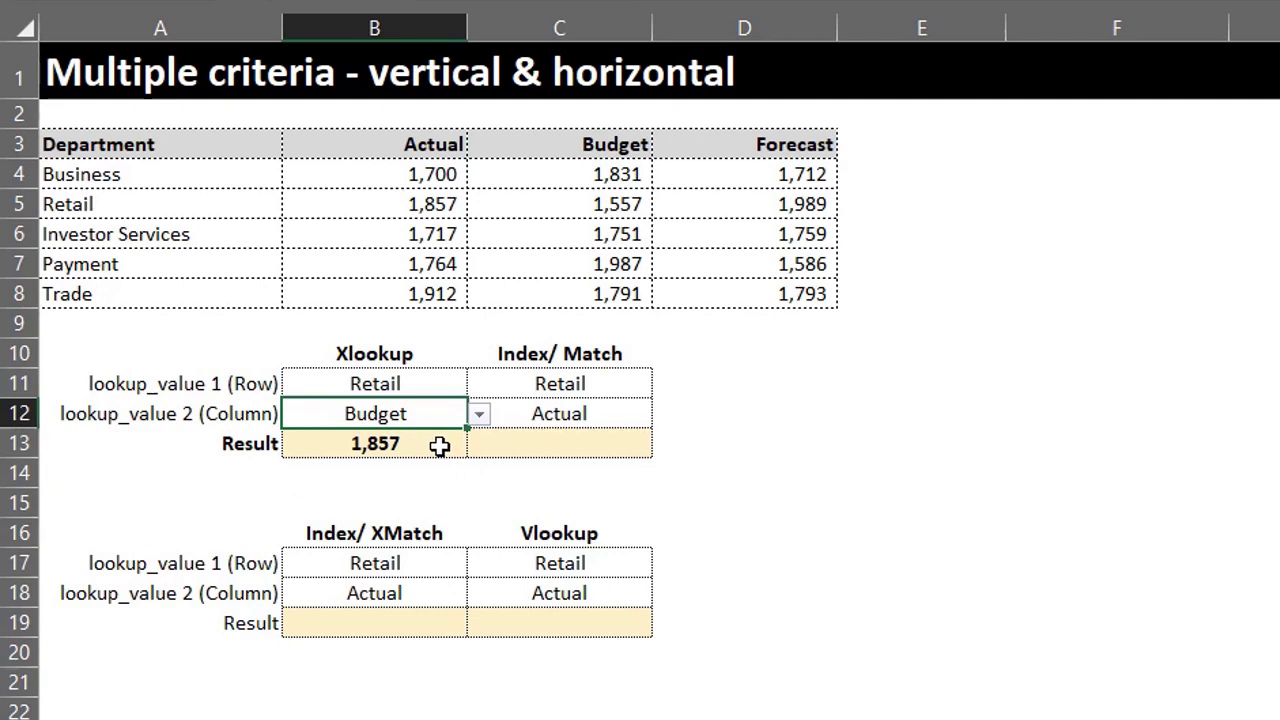
{"action": "left_click", "coordinate": [440, 446]}
{"action": "double_click", "coordinate": [467, 440]}
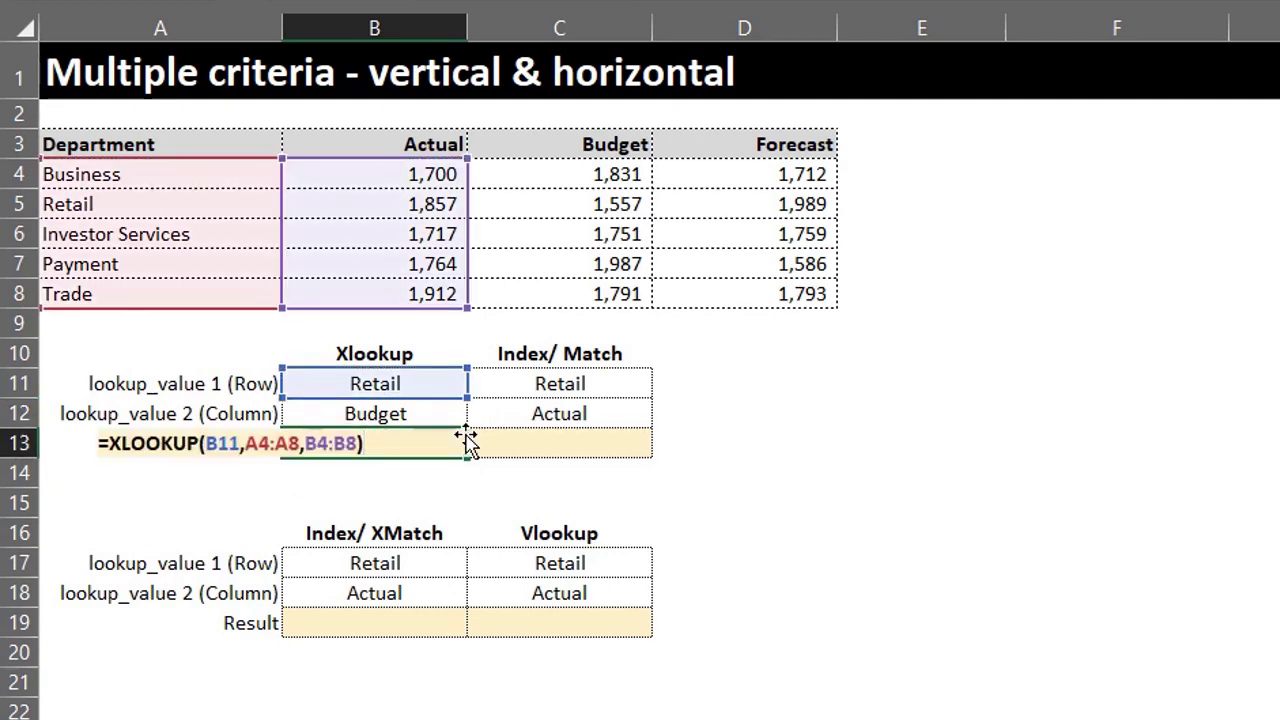
{"action": "key", "text": "BackSpace"}
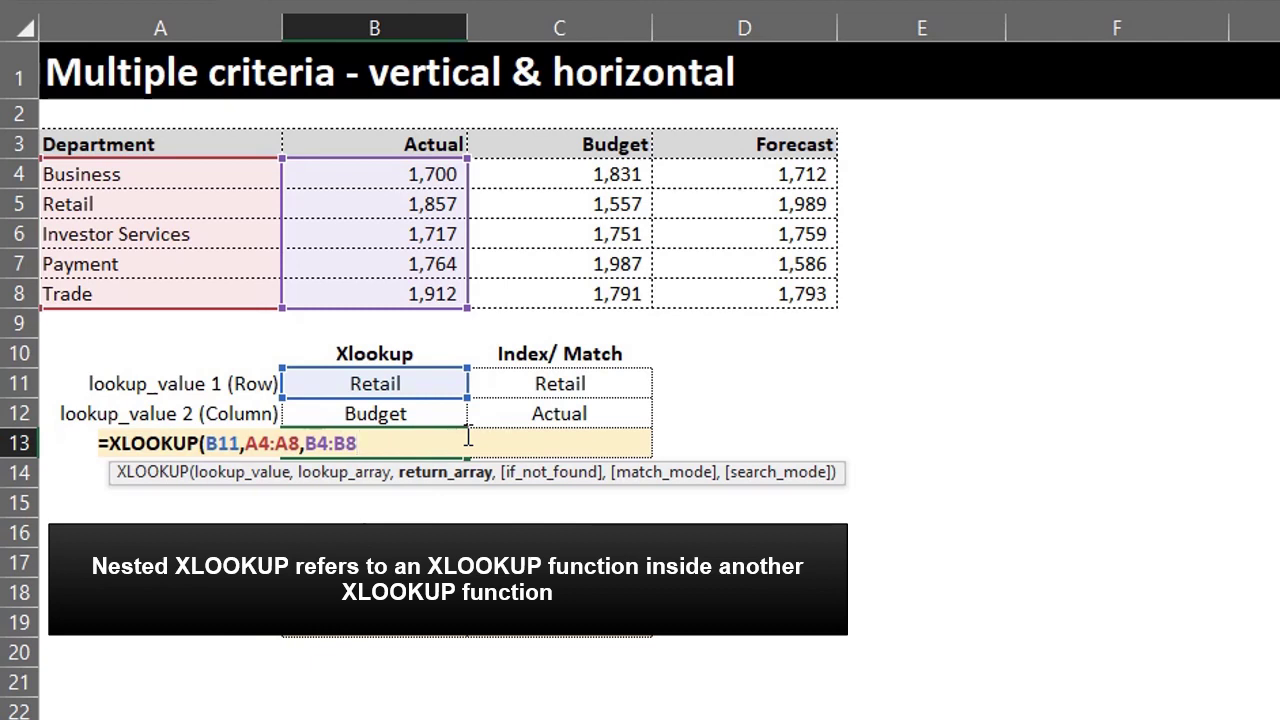
Step: Replace the return range with a nested XLOOKUP(B12,B3:D3,B4:D8) and commit the formula
{"action": "key", "text": "BackSpace"}
{"action": "key", "text": "BackSpace"}
{"action": "key", "text": "BackSpace"}
{"action": "key", "text": "BackSpace"}
{"action": "key", "text": "BackSpace"}
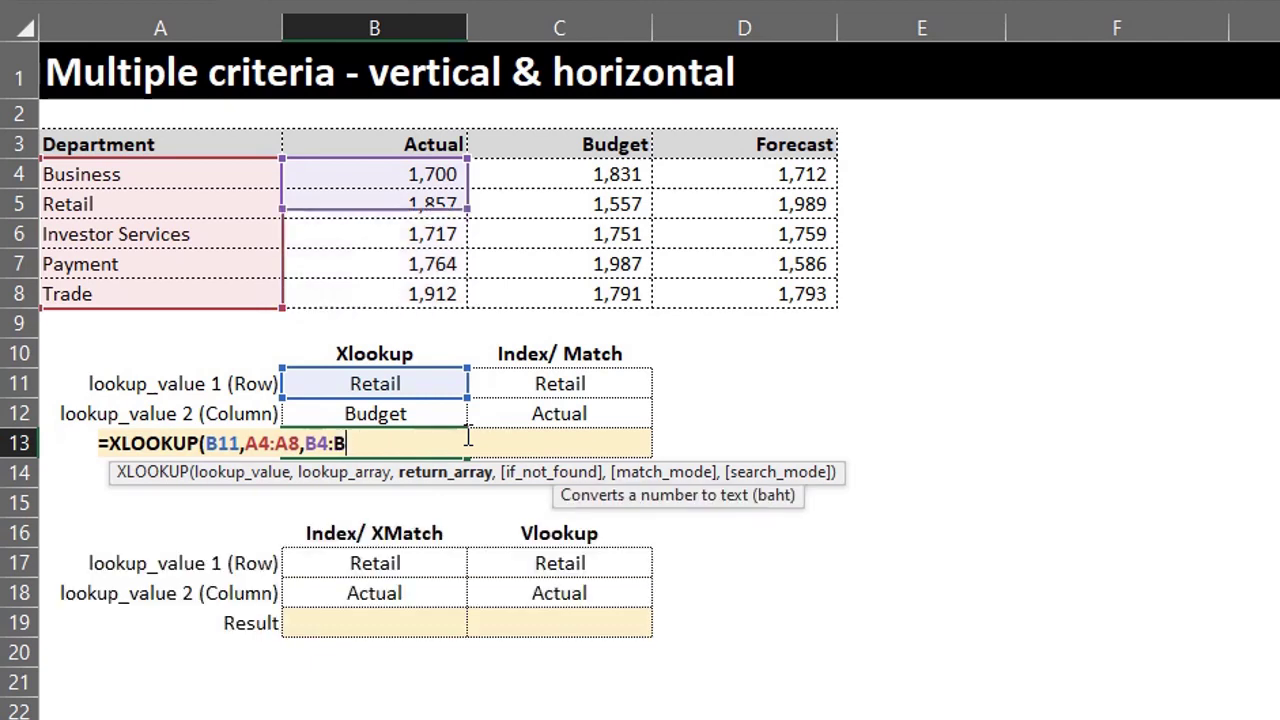
{"action": "type", "text": "xlo"}
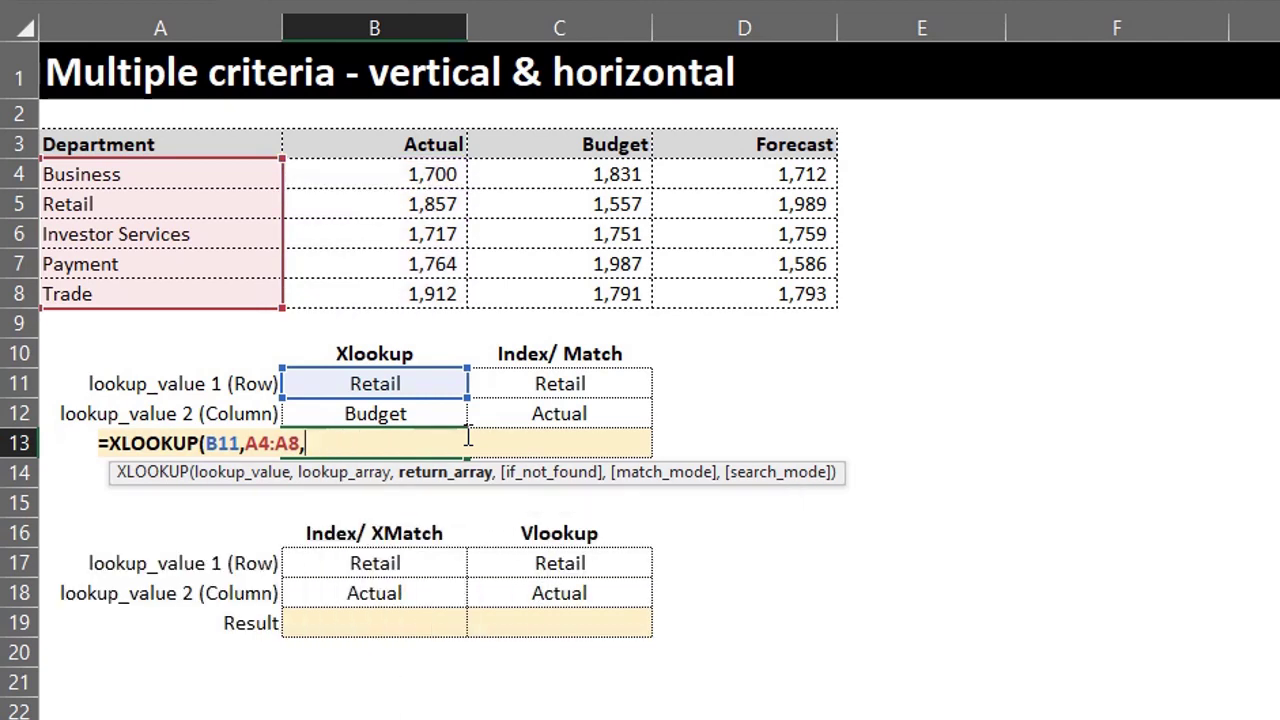
{"action": "key", "text": "Tab"}
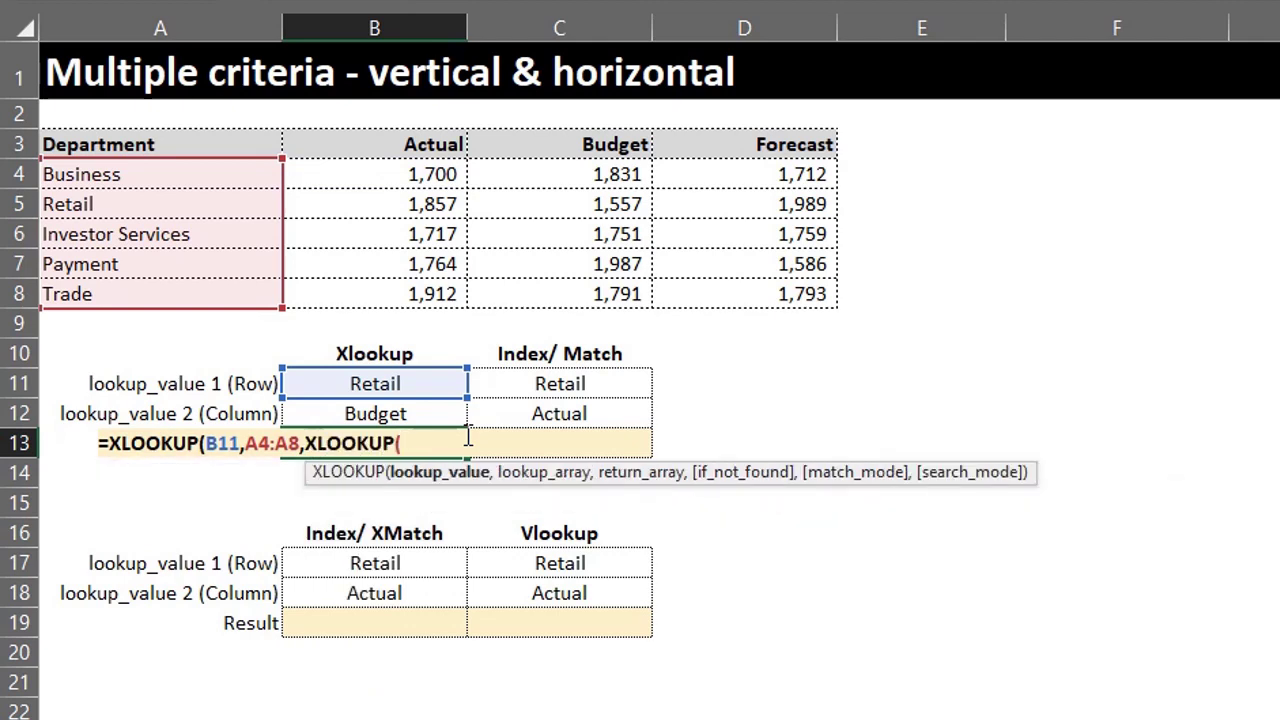
{"action": "left_click", "coordinate": [377, 408]}
{"action": "type", "text": ","}
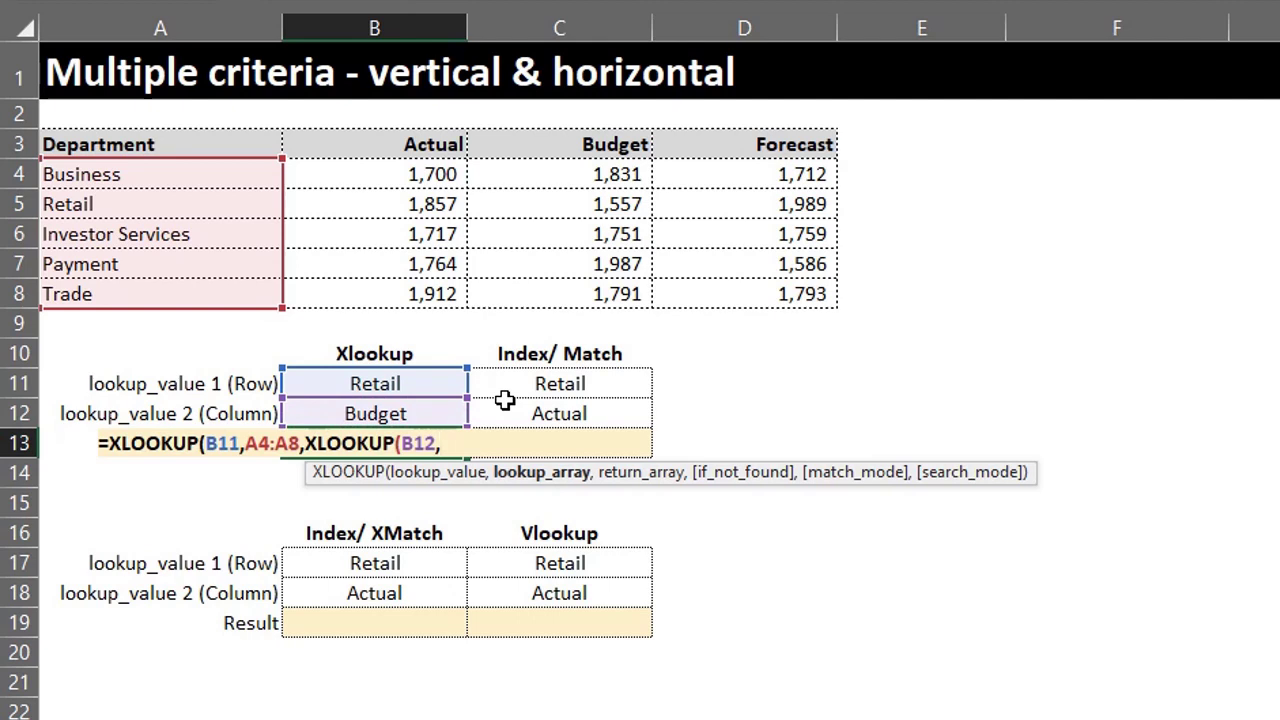
{"action": "left_click_drag", "start_coordinate": [391, 140], "coordinate": [711, 131]}
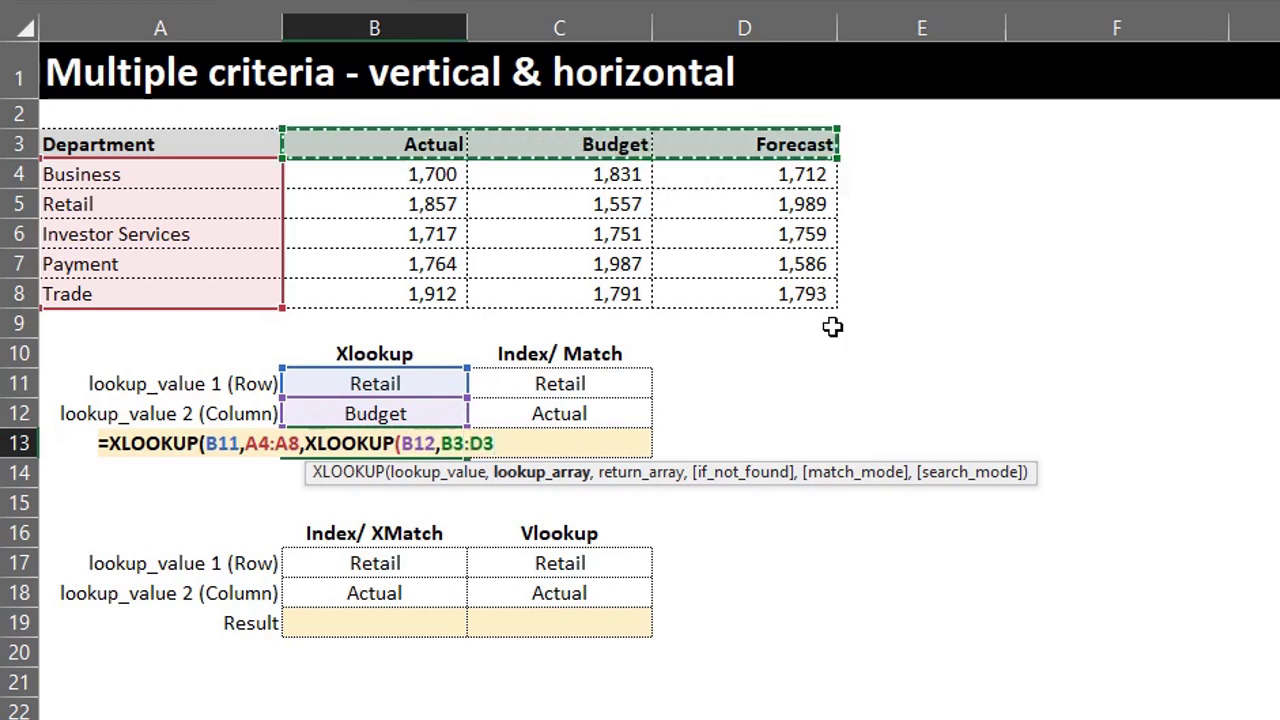
{"action": "type", "text": ","}
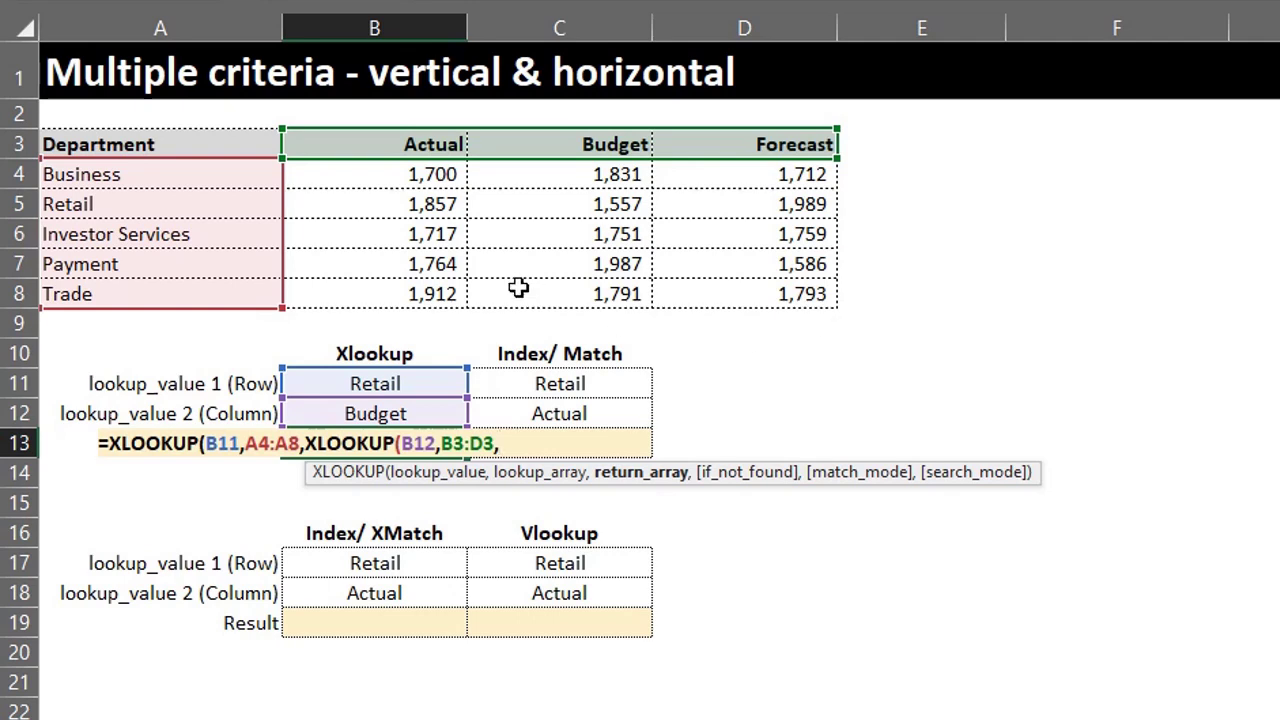
{"action": "left_click_drag", "start_coordinate": [375, 168], "coordinate": [737, 287]}
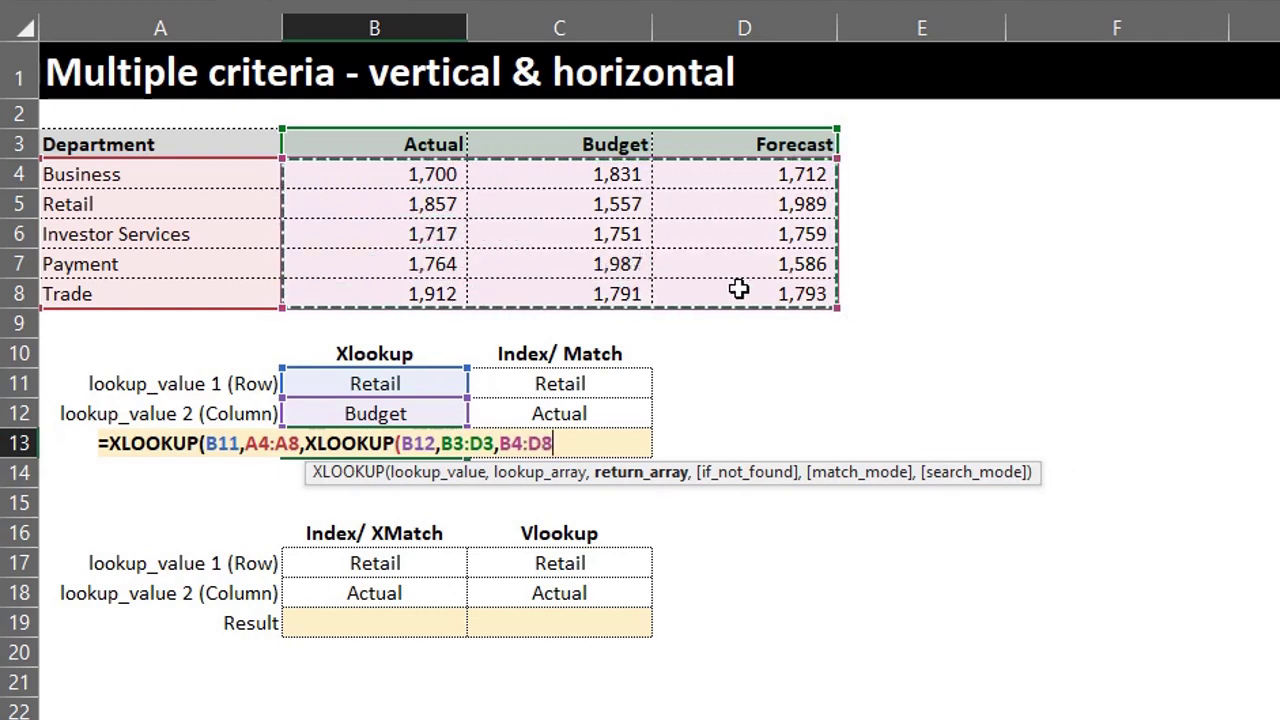
{"action": "type", "text": ")"}
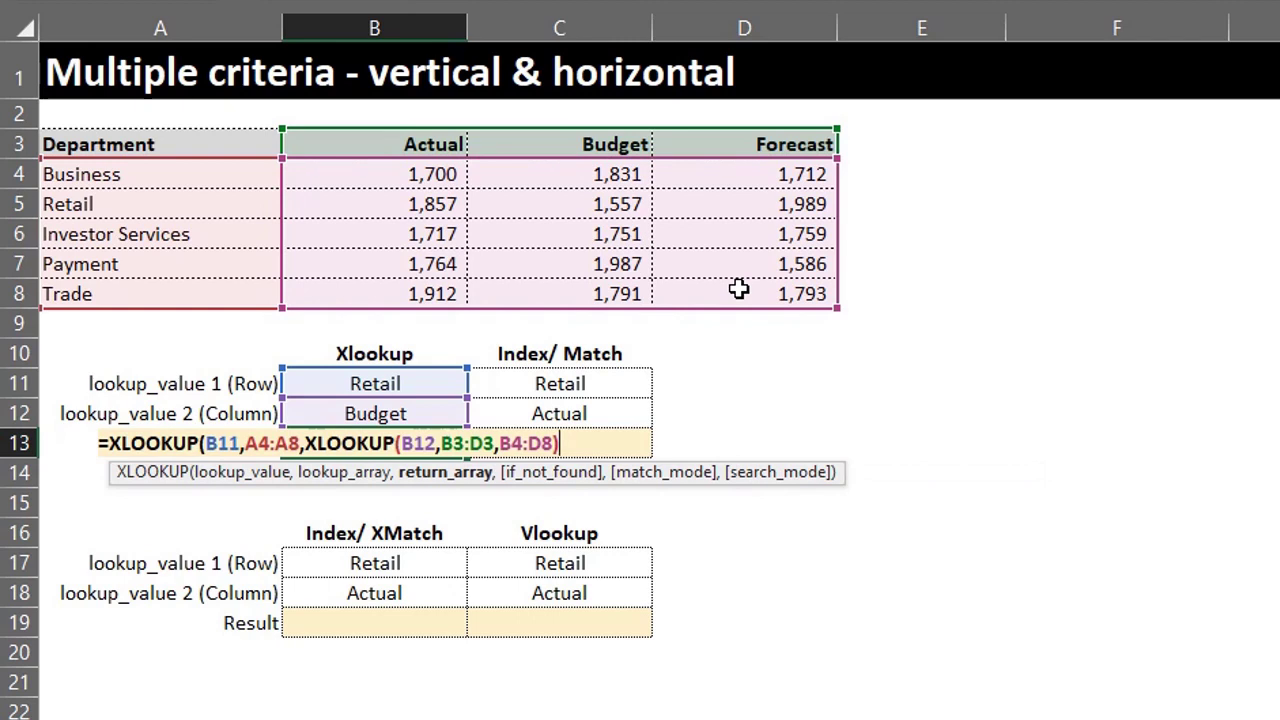
{"action": "type", "text": ")"}
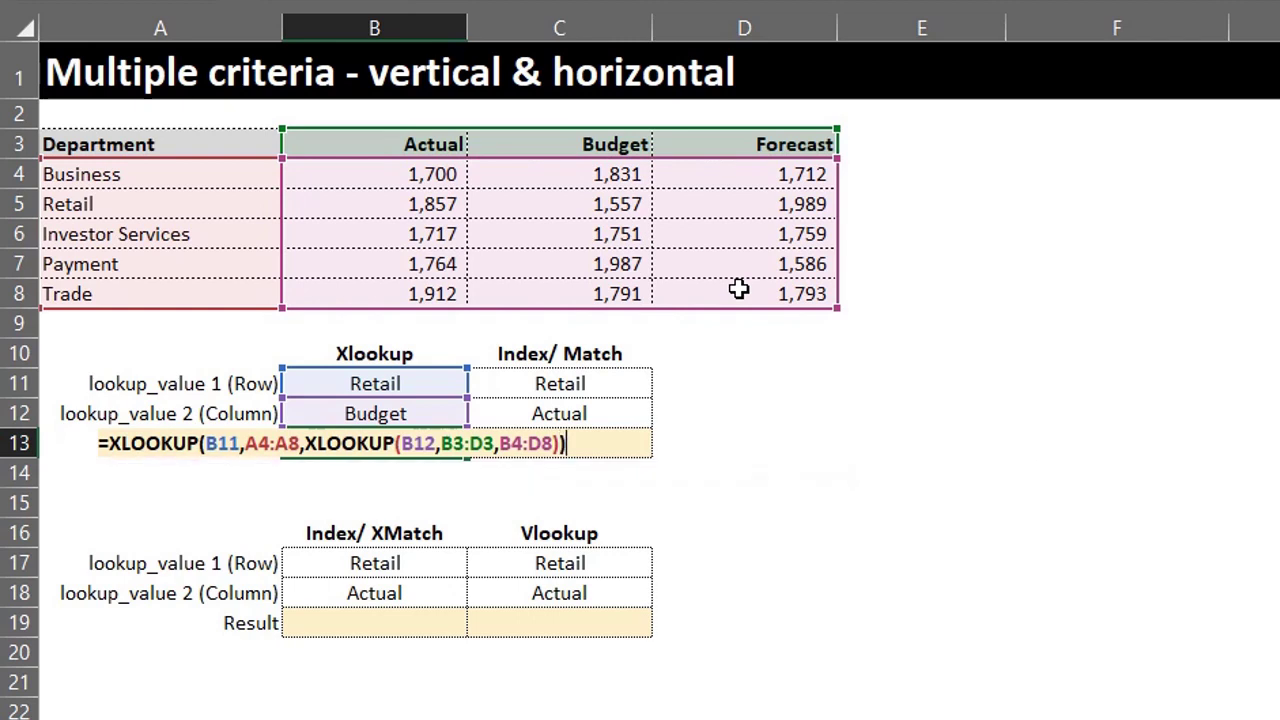
{"action": "key", "text": "Return"}
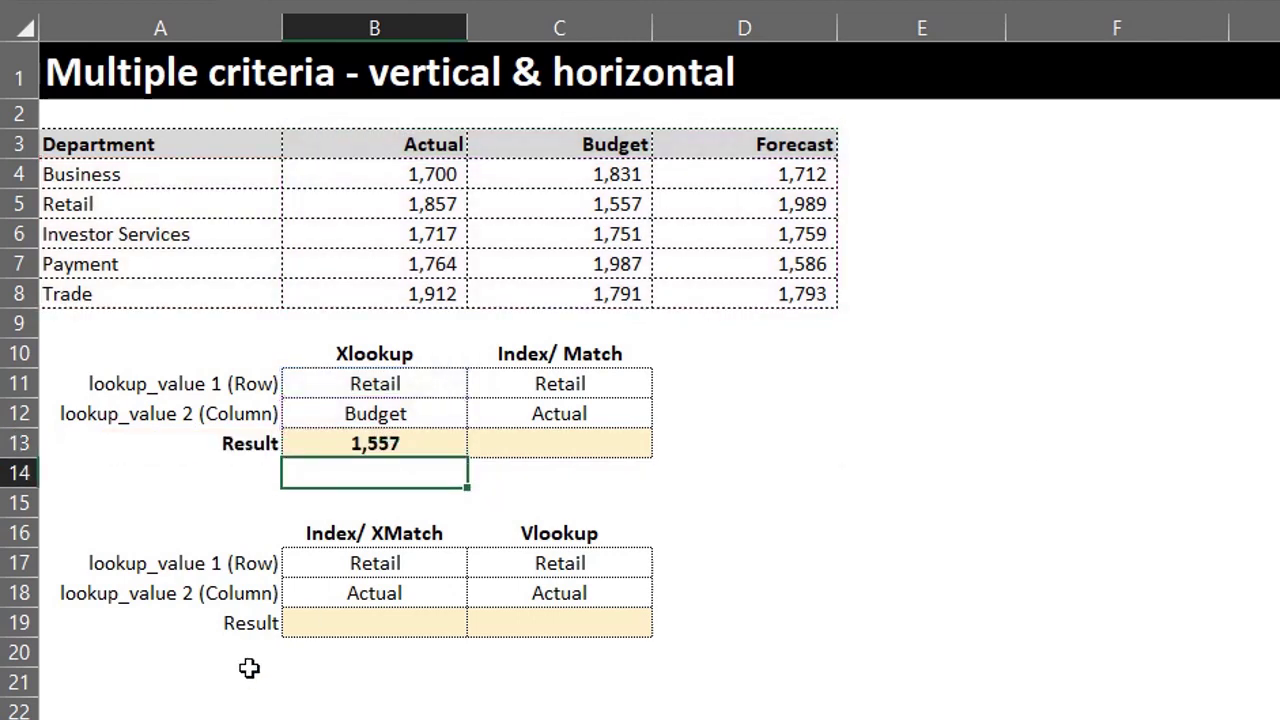
Step: Set the criteria to Actual and Investor Services, giving 1,717
{"action": "left_click", "coordinate": [437, 408]}
{"action": "left_click", "coordinate": [477, 415]}
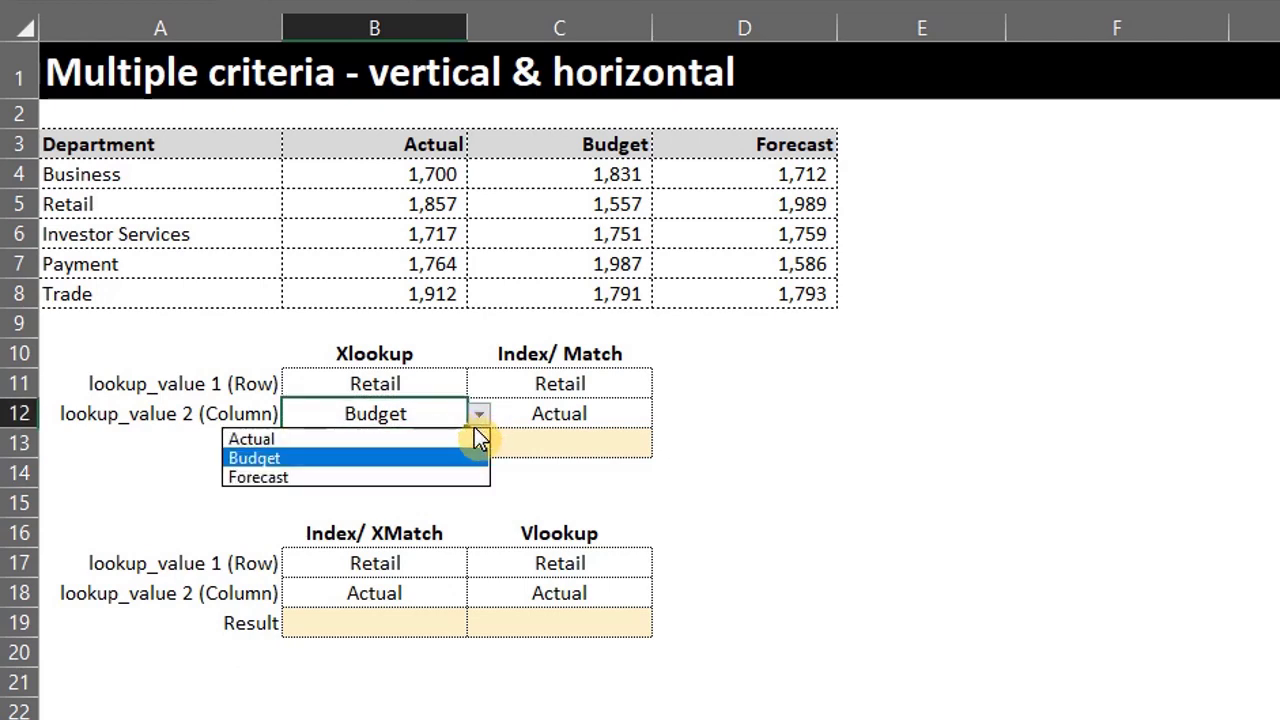
{"action": "left_click", "coordinate": [466, 437]}
{"action": "left_click", "coordinate": [451, 382]}
{"action": "left_click", "coordinate": [478, 386]}
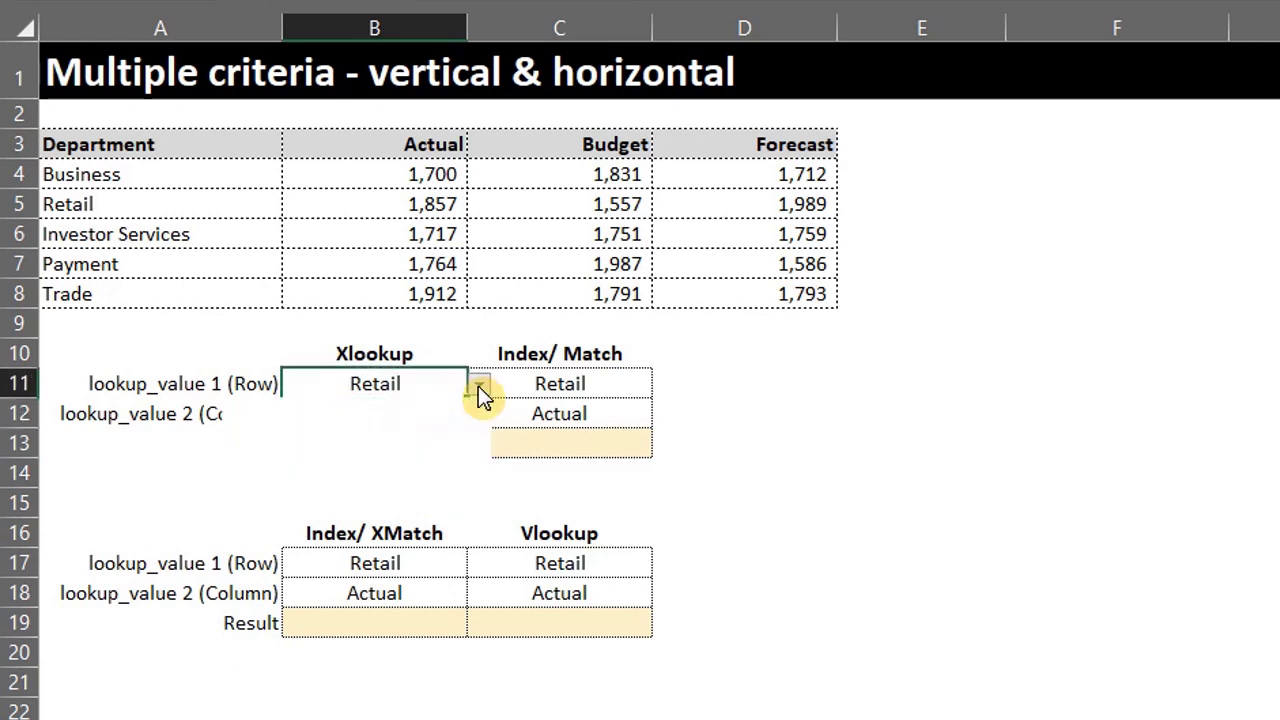
{"action": "left_click", "coordinate": [463, 448]}
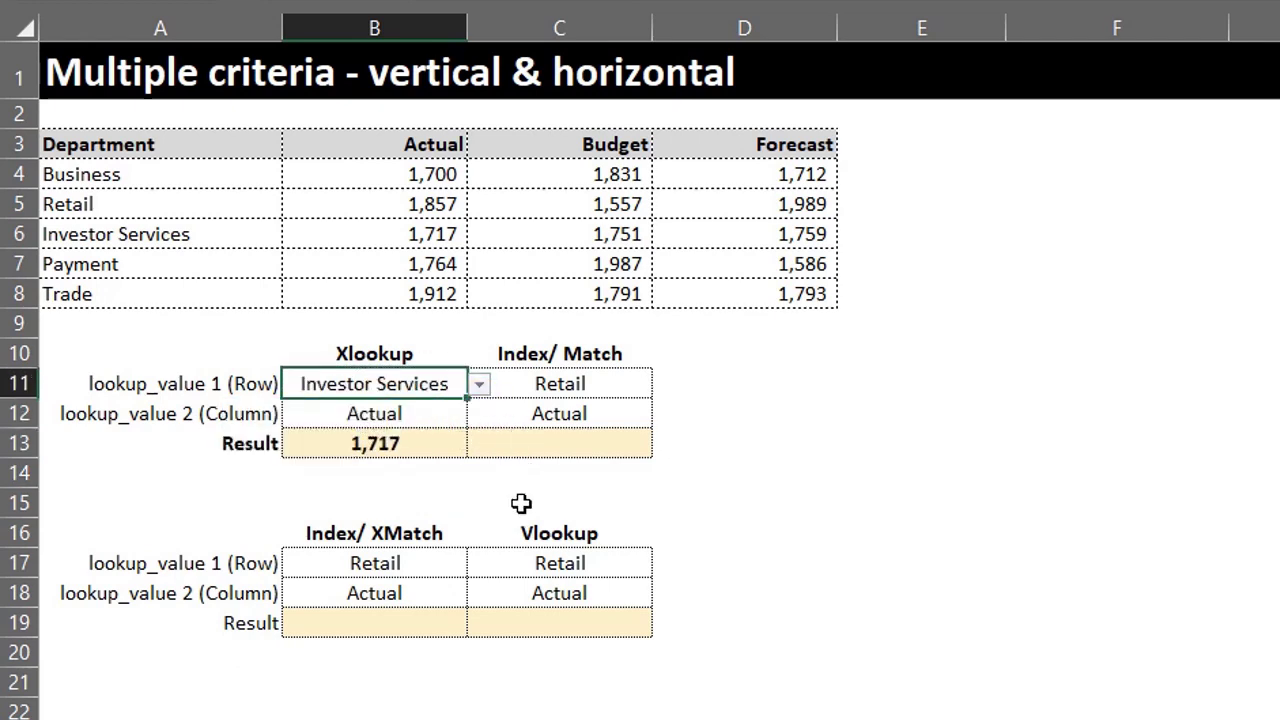
{"action": "left_click", "coordinate": [585, 441]}
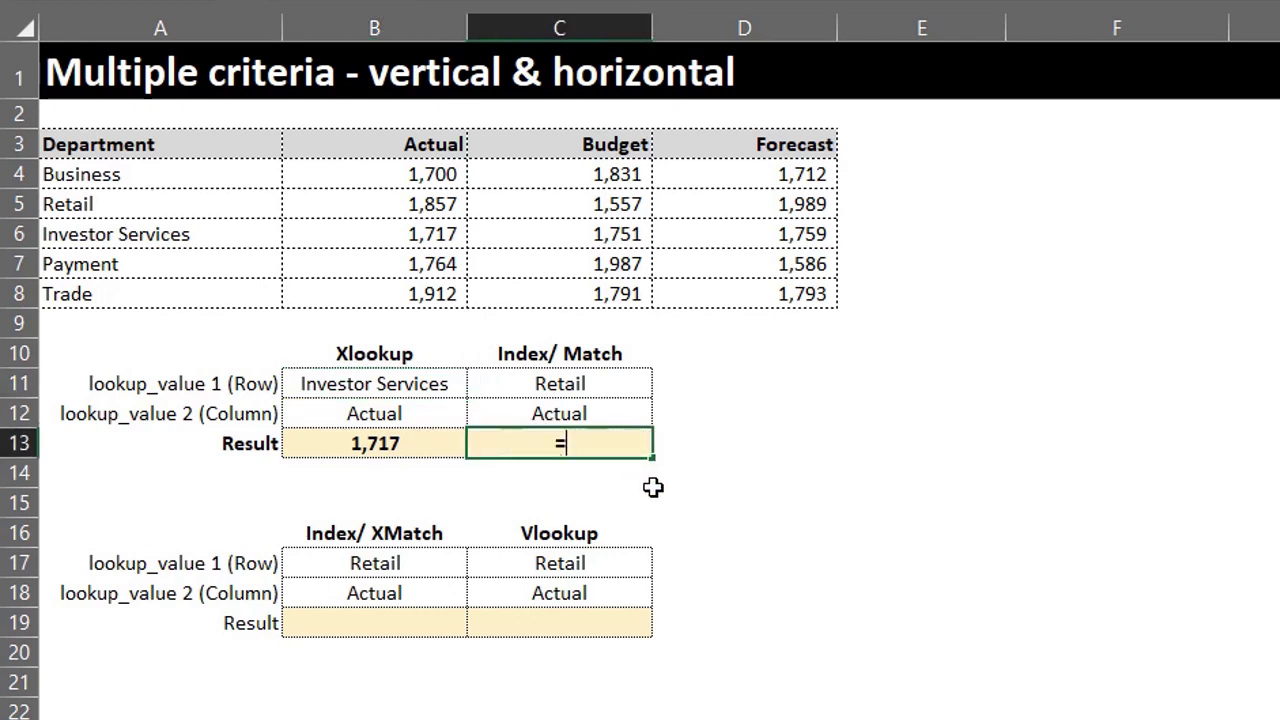
Step: Enter =INDEX(B4:D8,2,1) in C13 with hard-coded row 2 and column 1
{"action": "type", "text": "=ind"}
{"action": "key", "text": "Tab"}
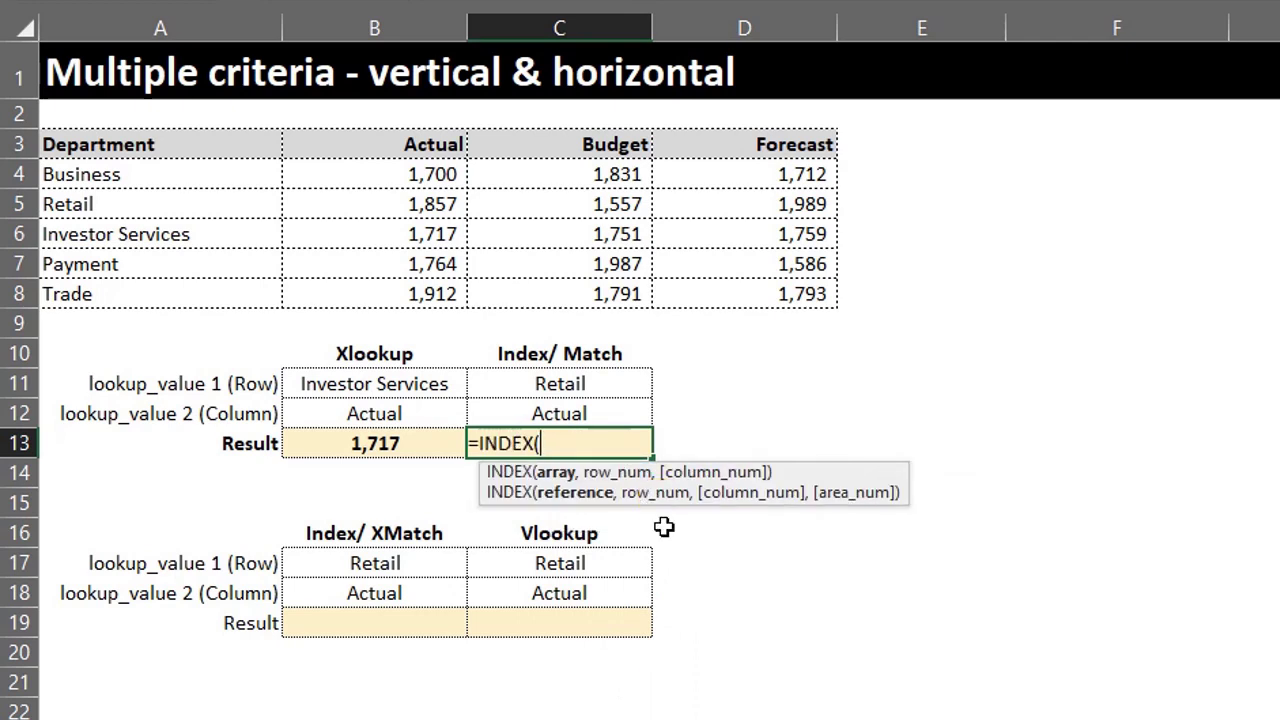
{"action": "left_click_drag", "start_coordinate": [436, 175], "coordinate": [727, 279]}
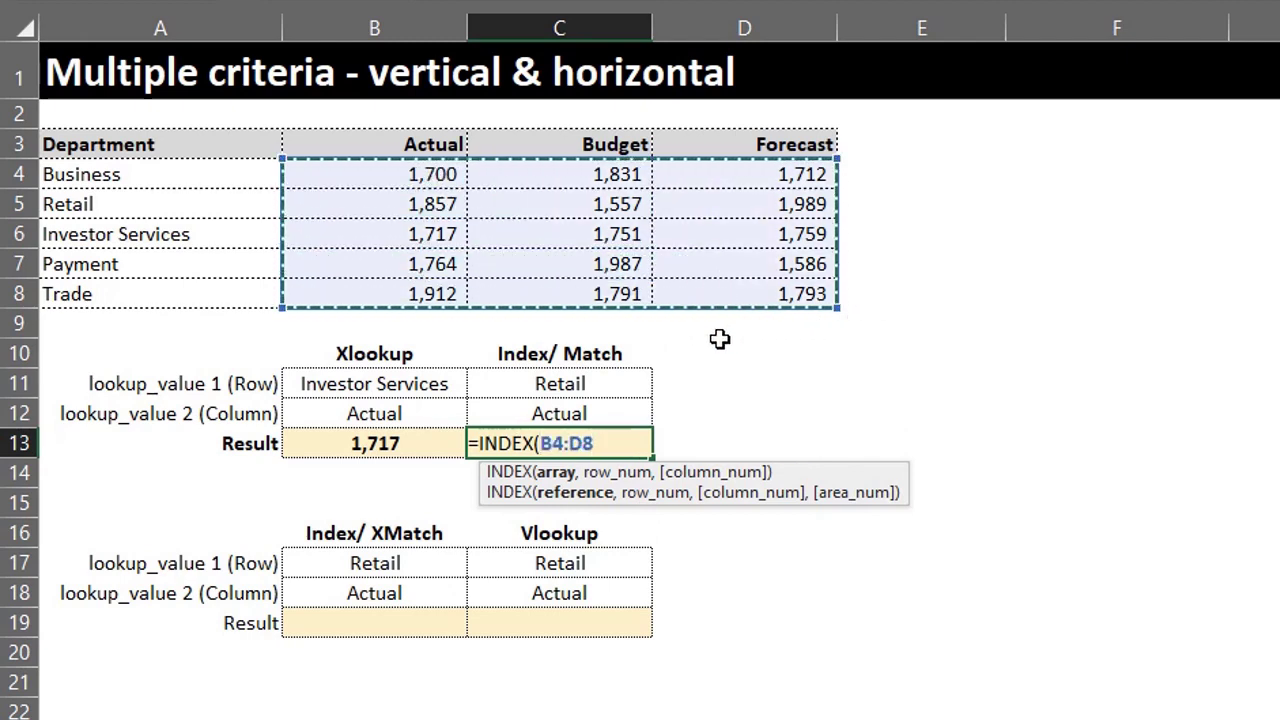
{"action": "type", "text": ","}
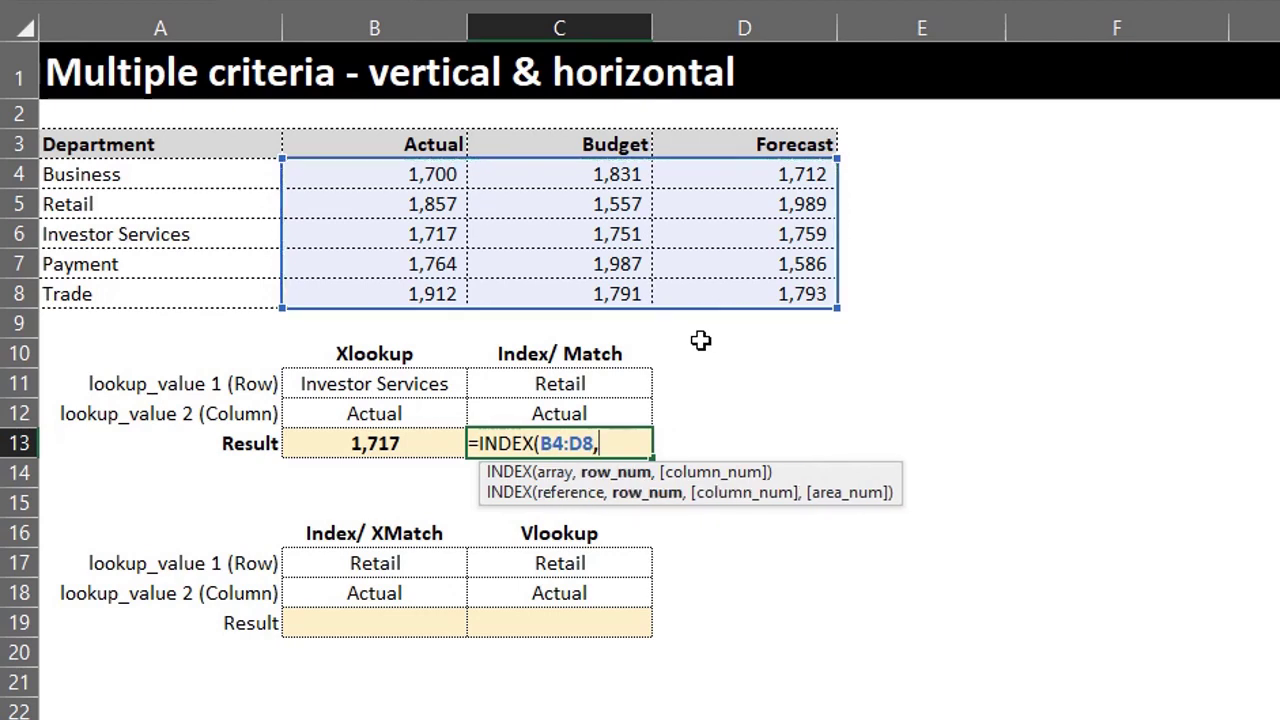
{"action": "type", "text": "2,"}
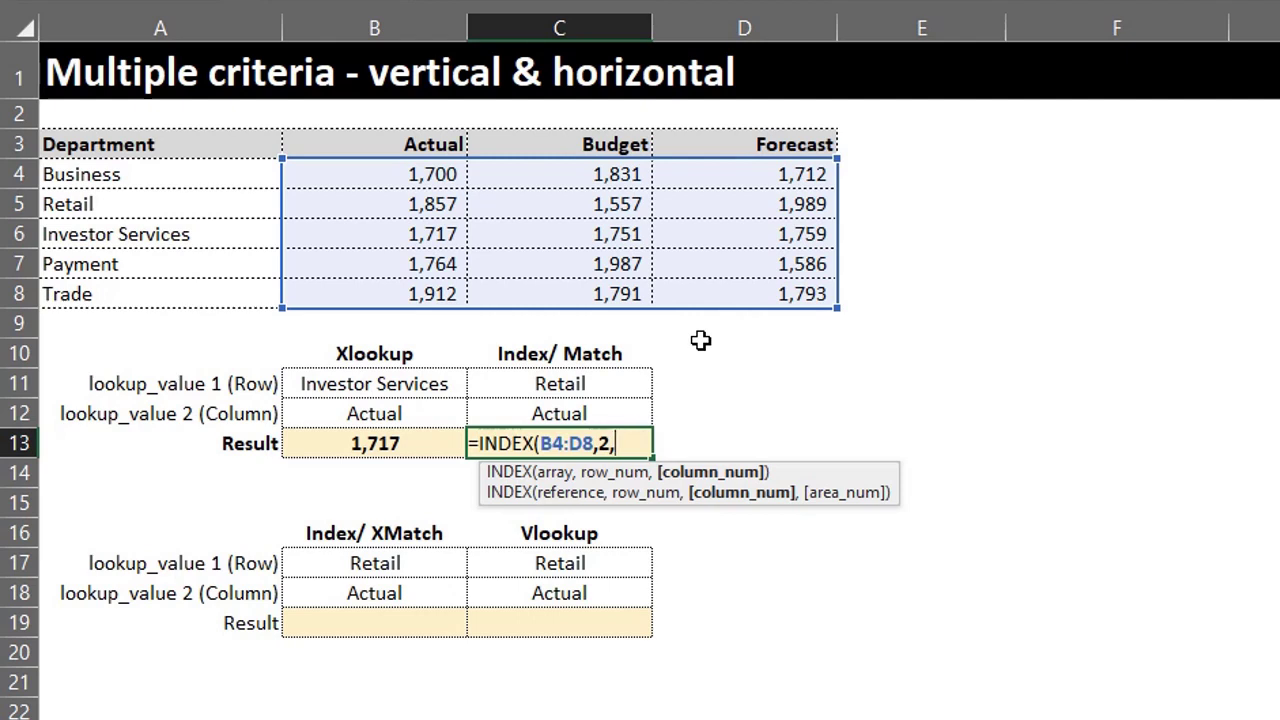
{"action": "type", "text": "1)"}
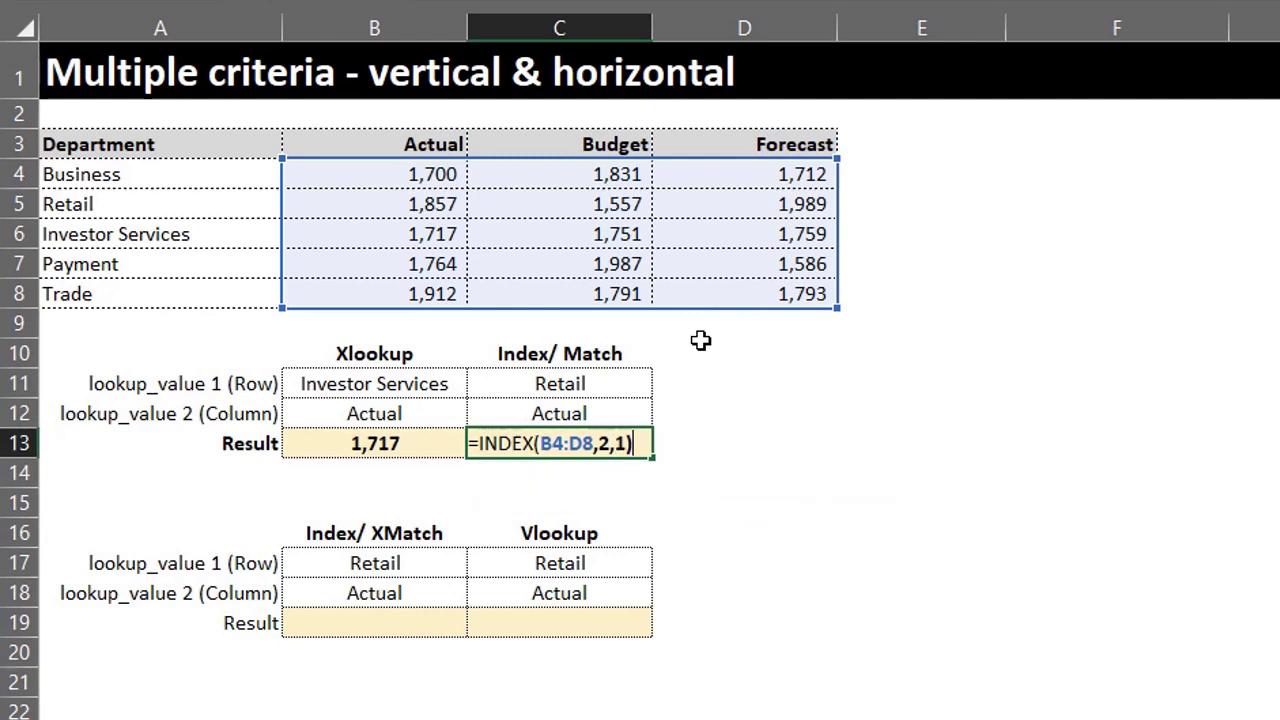
{"action": "key", "text": "Return"}
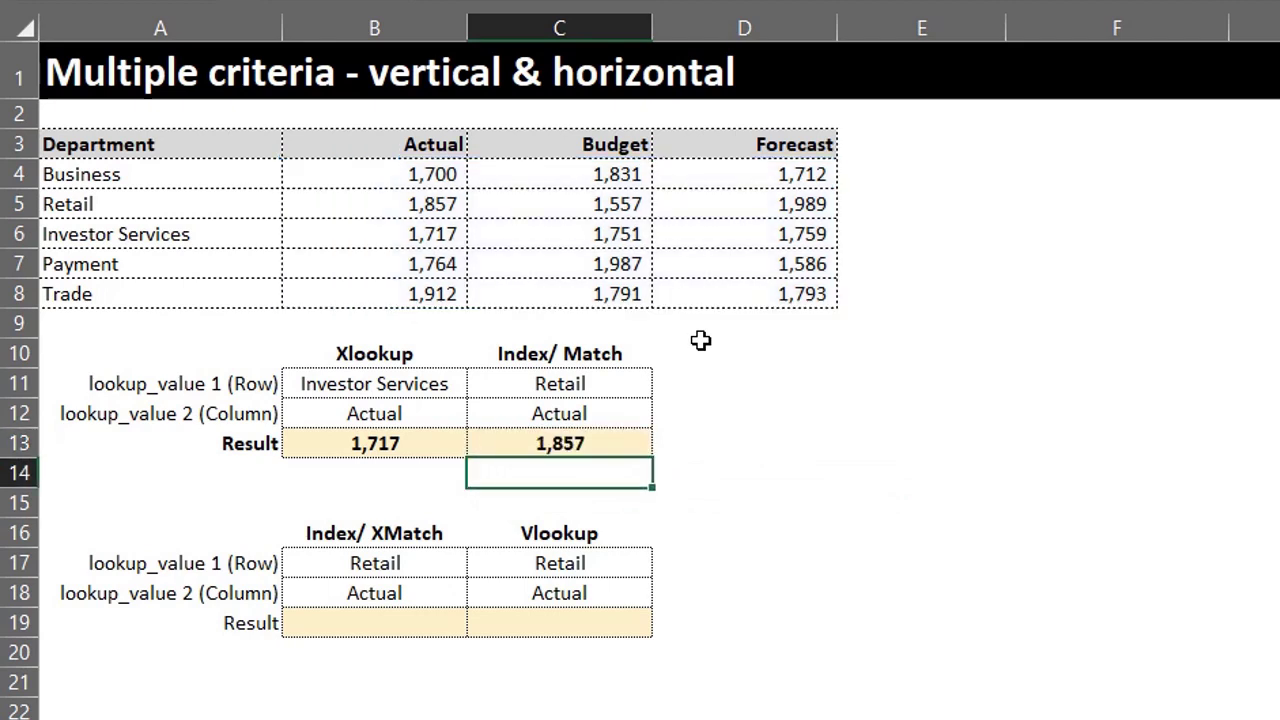
Step: Try the C12 and C11 dropdowns, leaving the row criterion on Retail
{"action": "key", "text": "Up"}
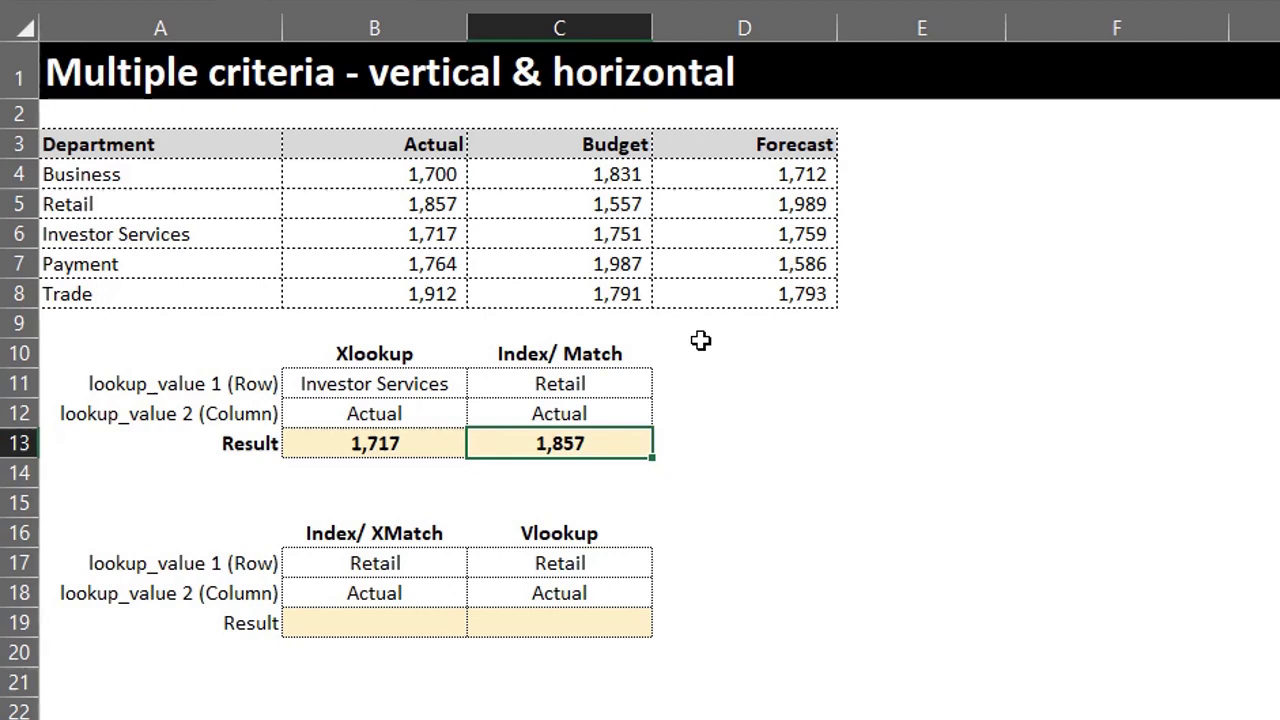
{"action": "left_click", "coordinate": [640, 405]}
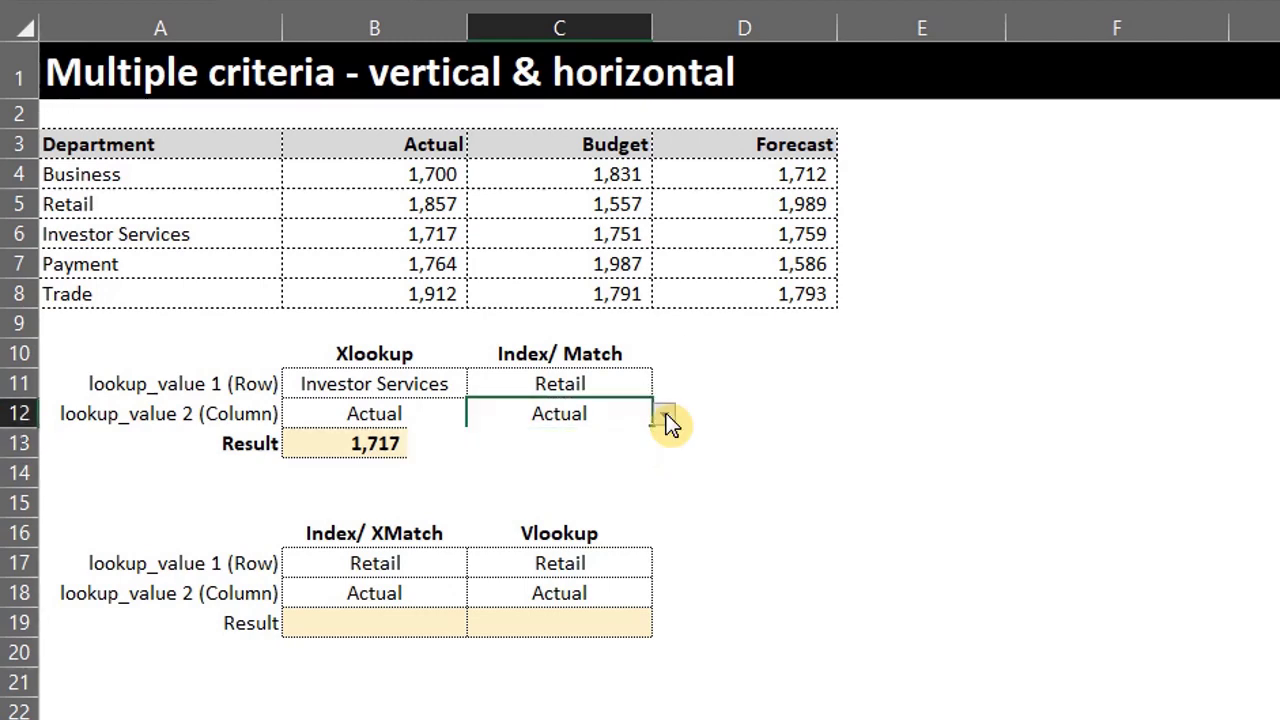
{"action": "left_click", "coordinate": [665, 414]}
{"action": "left_click", "coordinate": [638, 442]}
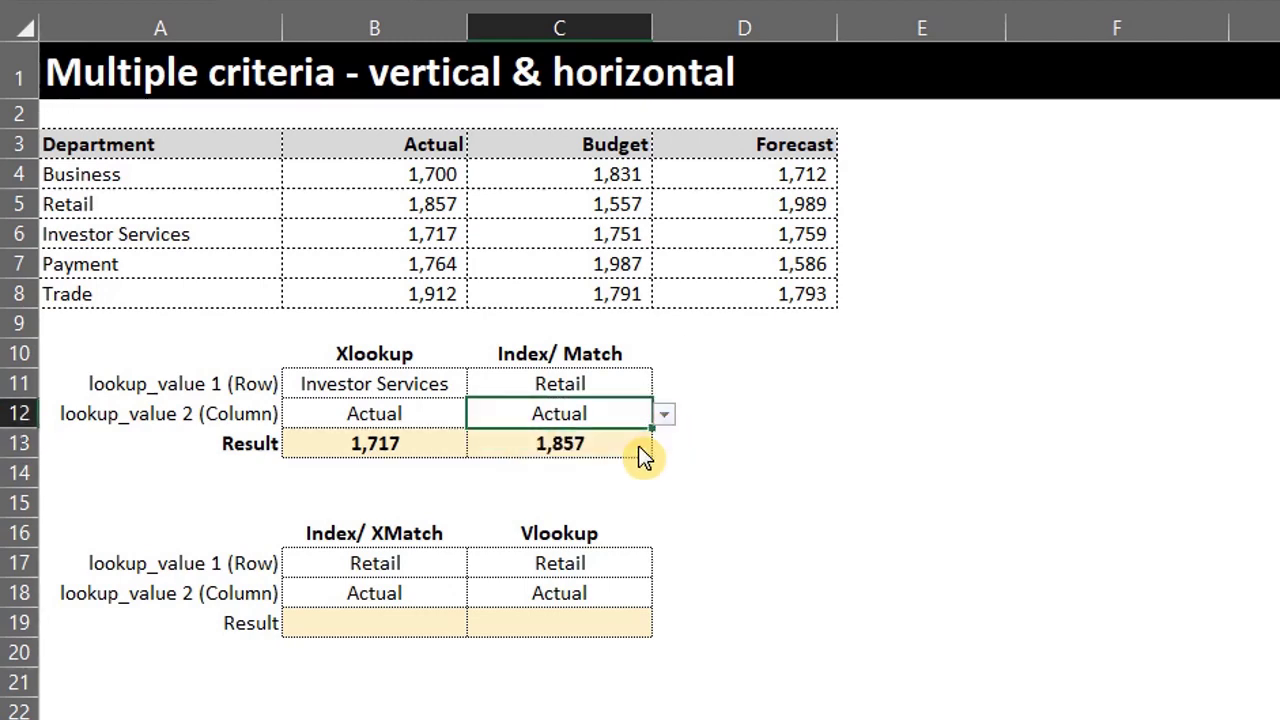
{"action": "left_click", "coordinate": [634, 382]}
{"action": "left_click", "coordinate": [663, 385]}
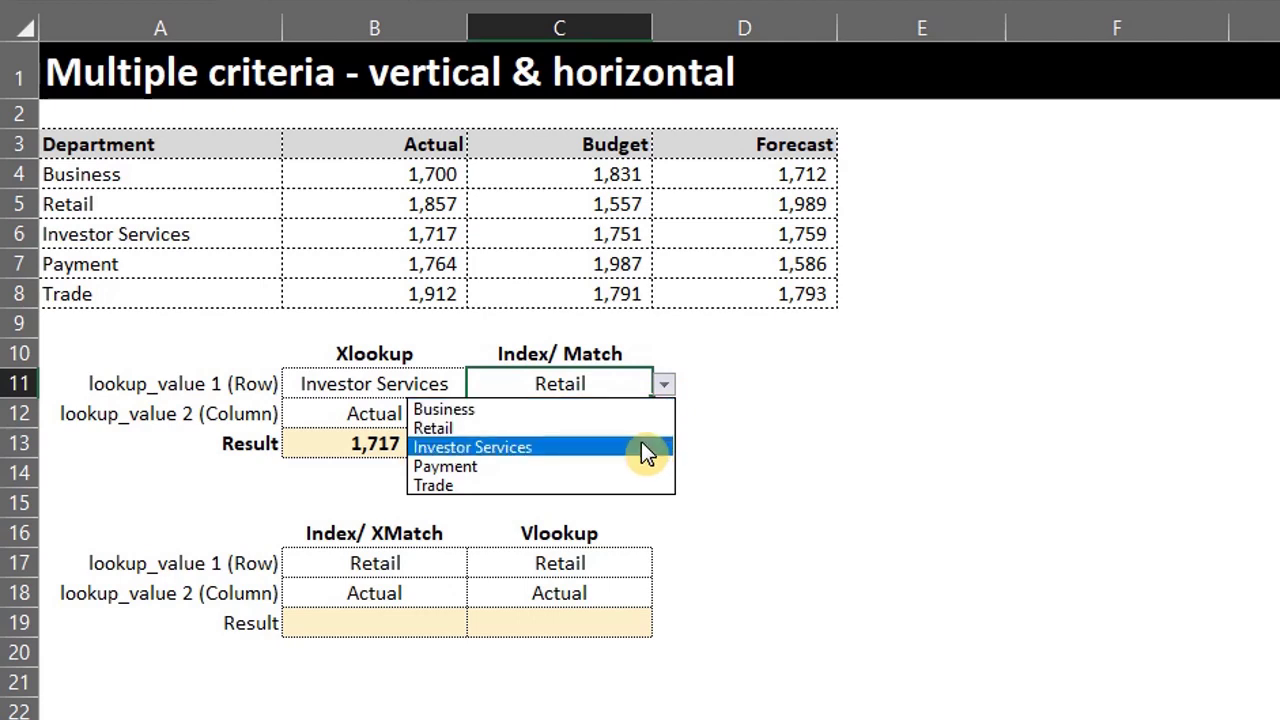
{"action": "left_click", "coordinate": [646, 447]}
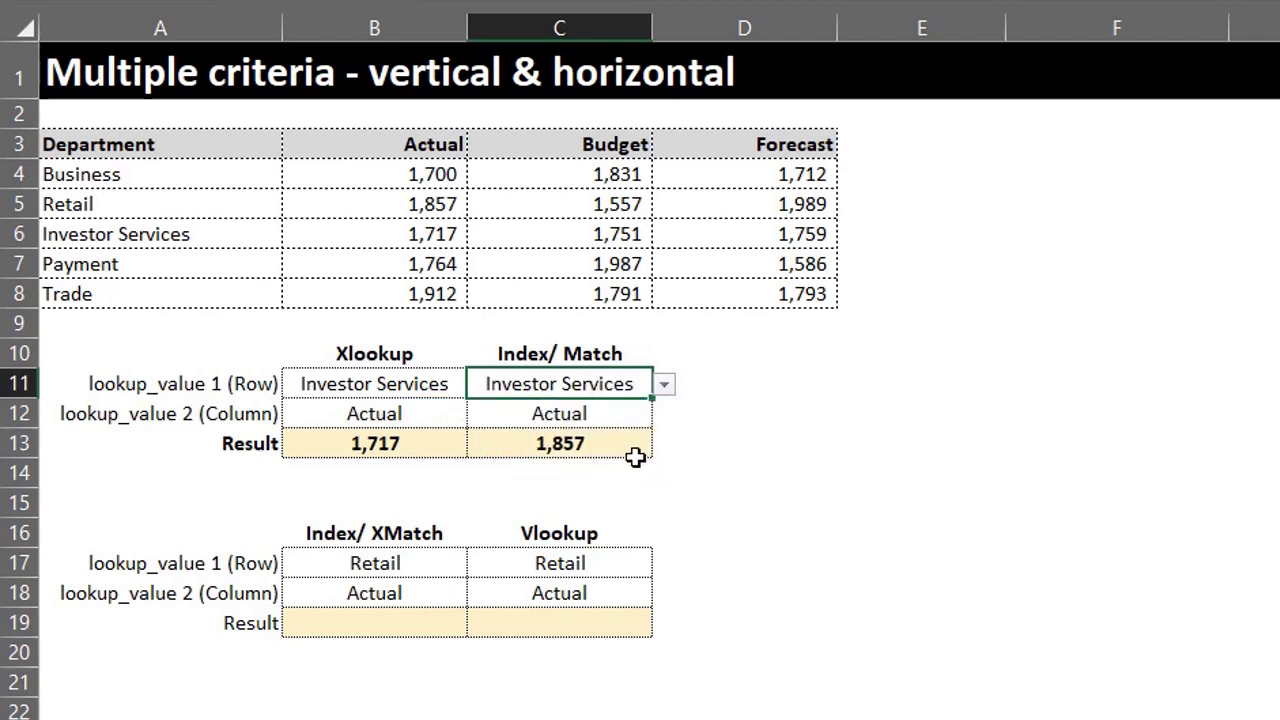
{"action": "left_click", "coordinate": [664, 386]}
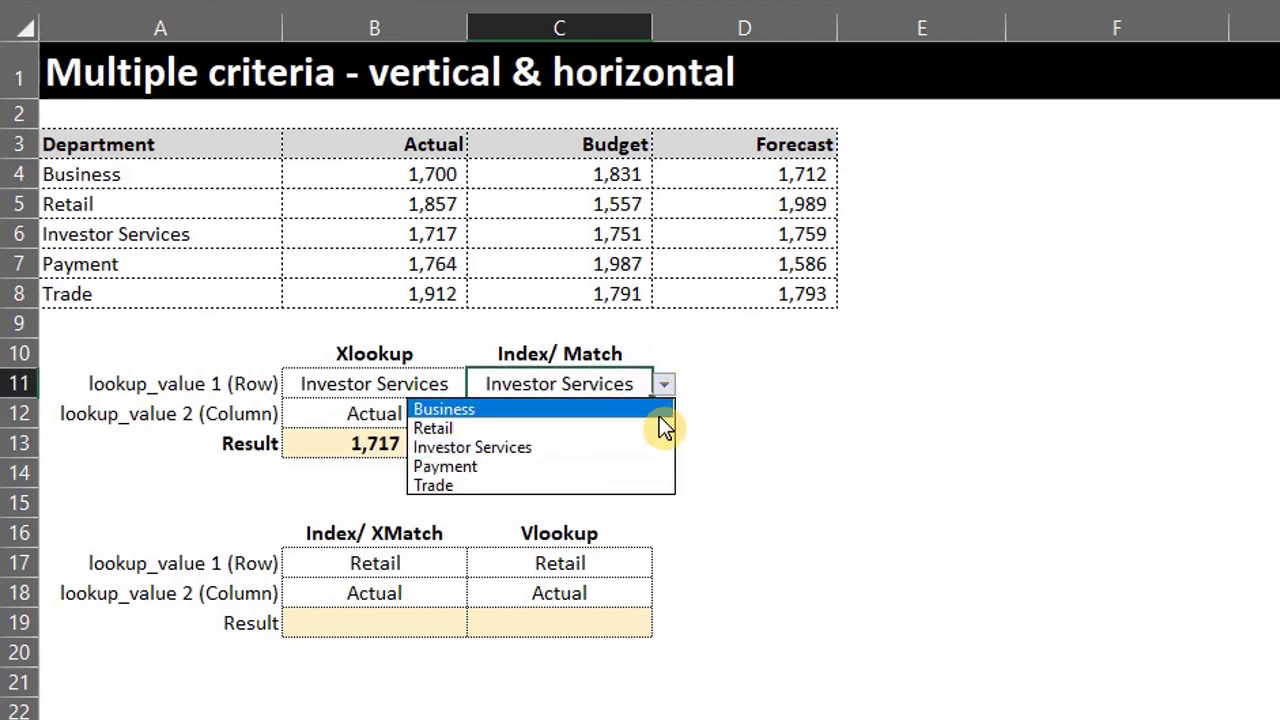
{"action": "left_click", "coordinate": [657, 430]}
Step: Replace the hard-coded row in C13 with MATCH(C11,A4:A8,0)
{"action": "double_click", "coordinate": [650, 436]}
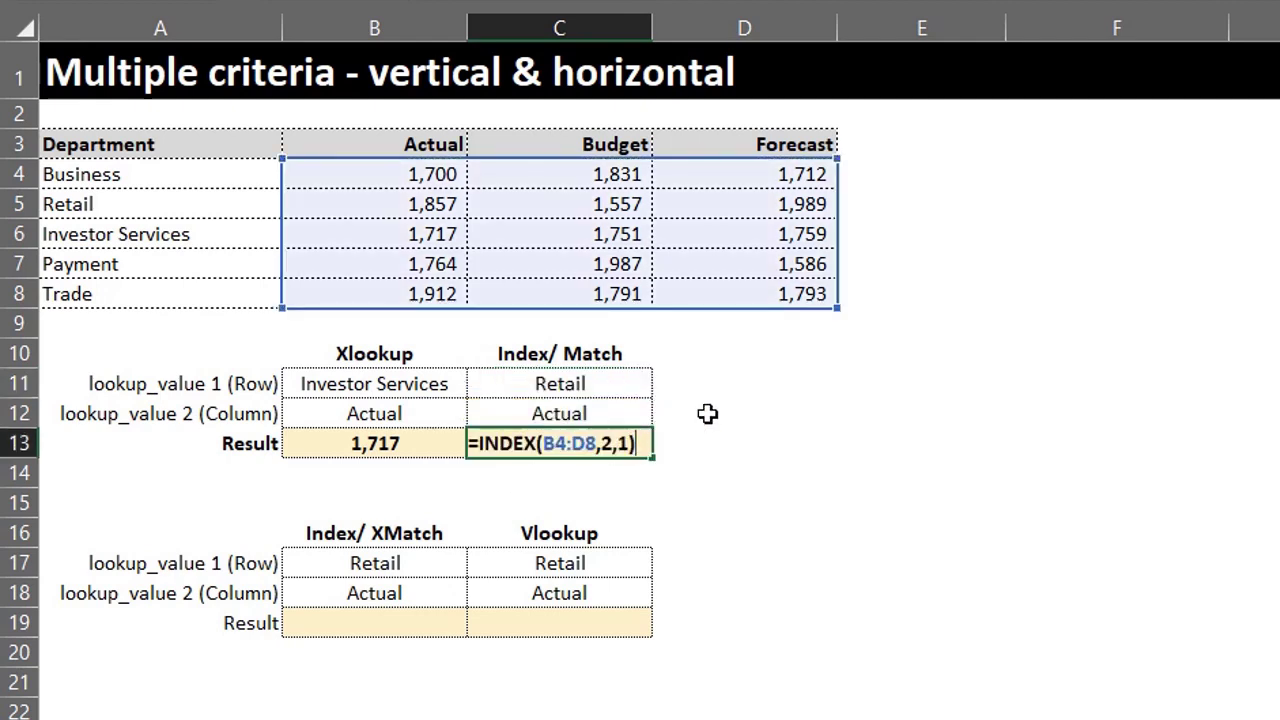
{"action": "key", "text": "BackSpace"}
{"action": "key", "text": "BackSpace"}
{"action": "key", "text": "BackSpace"}
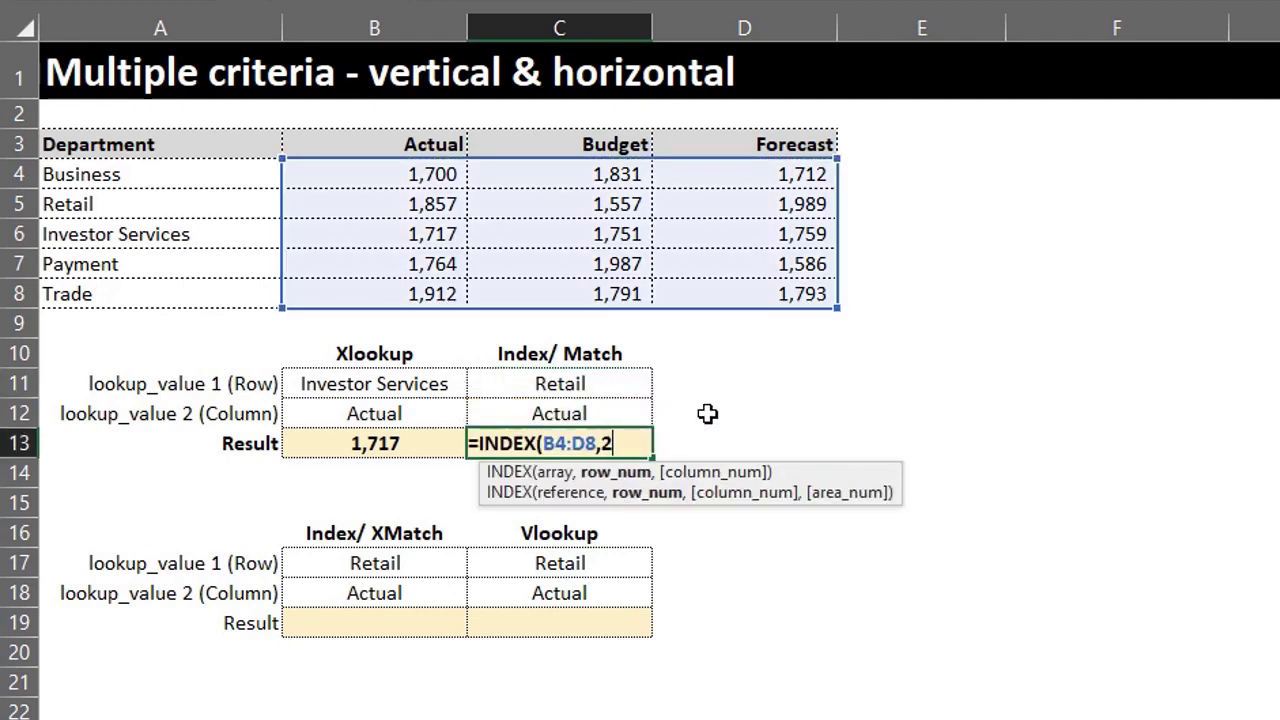
{"action": "key", "text": "BackSpace"}
{"action": "type", "text": "ma"}
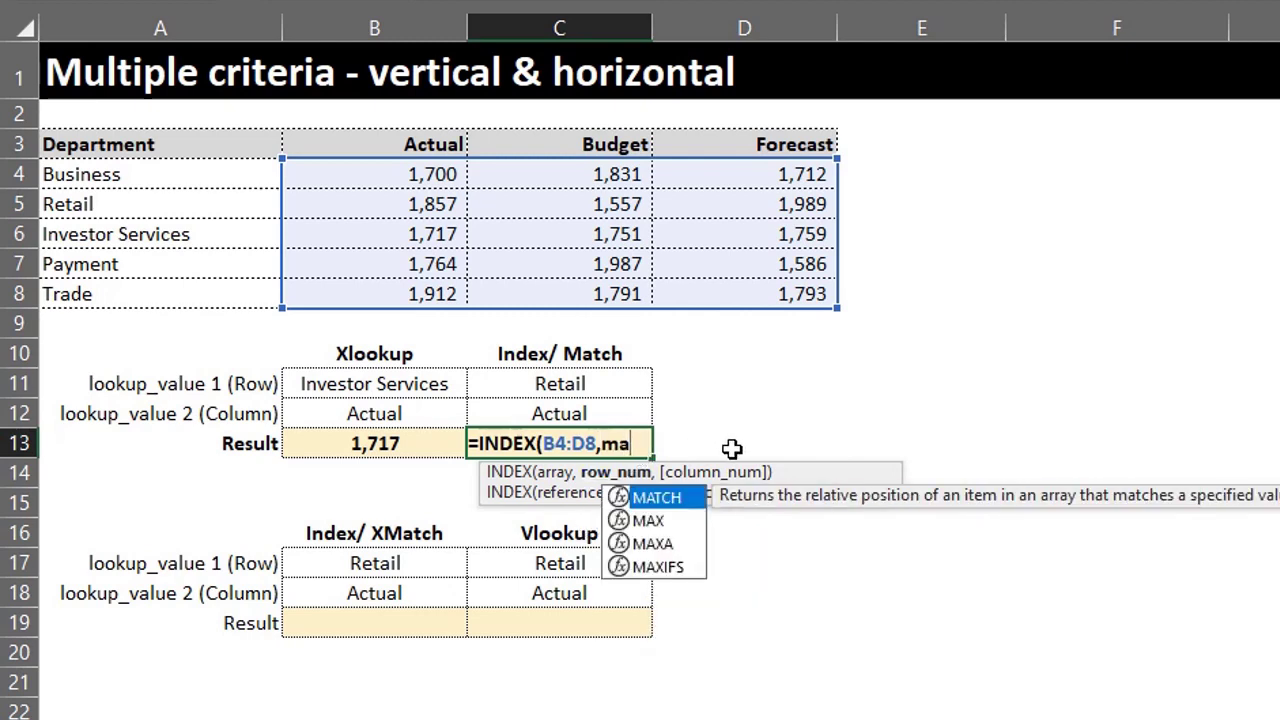
{"action": "key", "text": "Tab"}
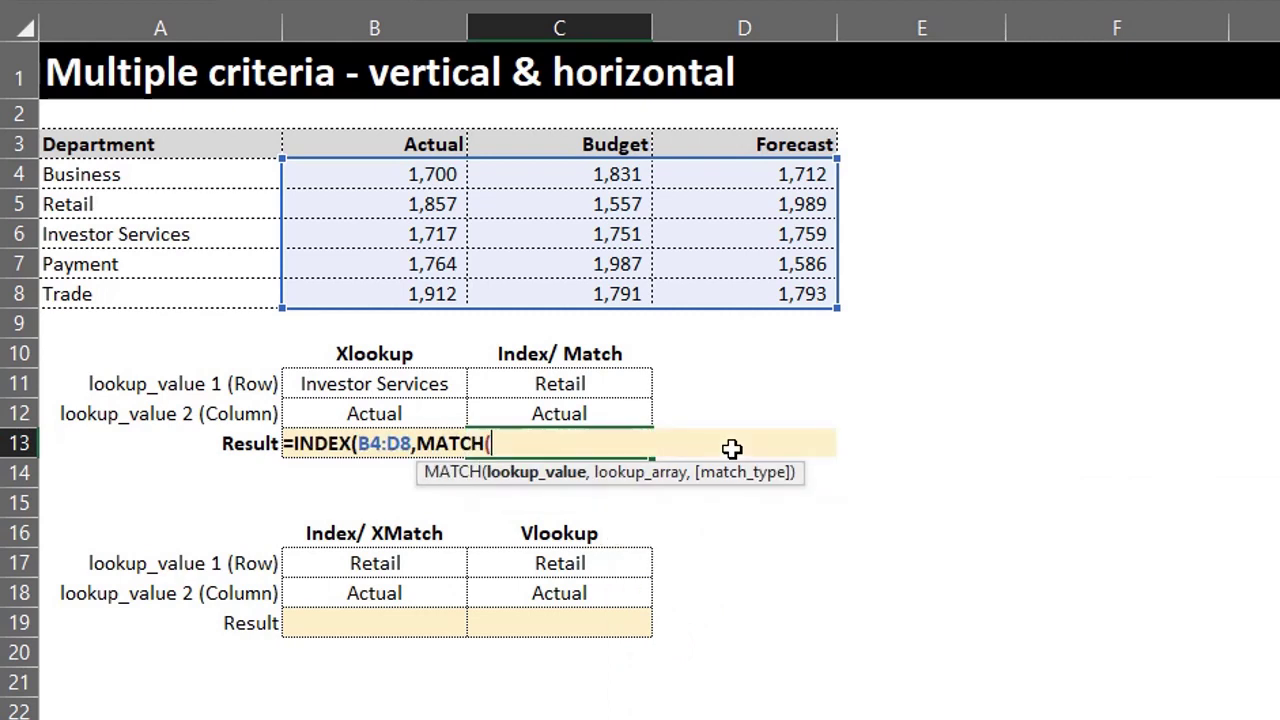
{"action": "left_click", "coordinate": [595, 378]}
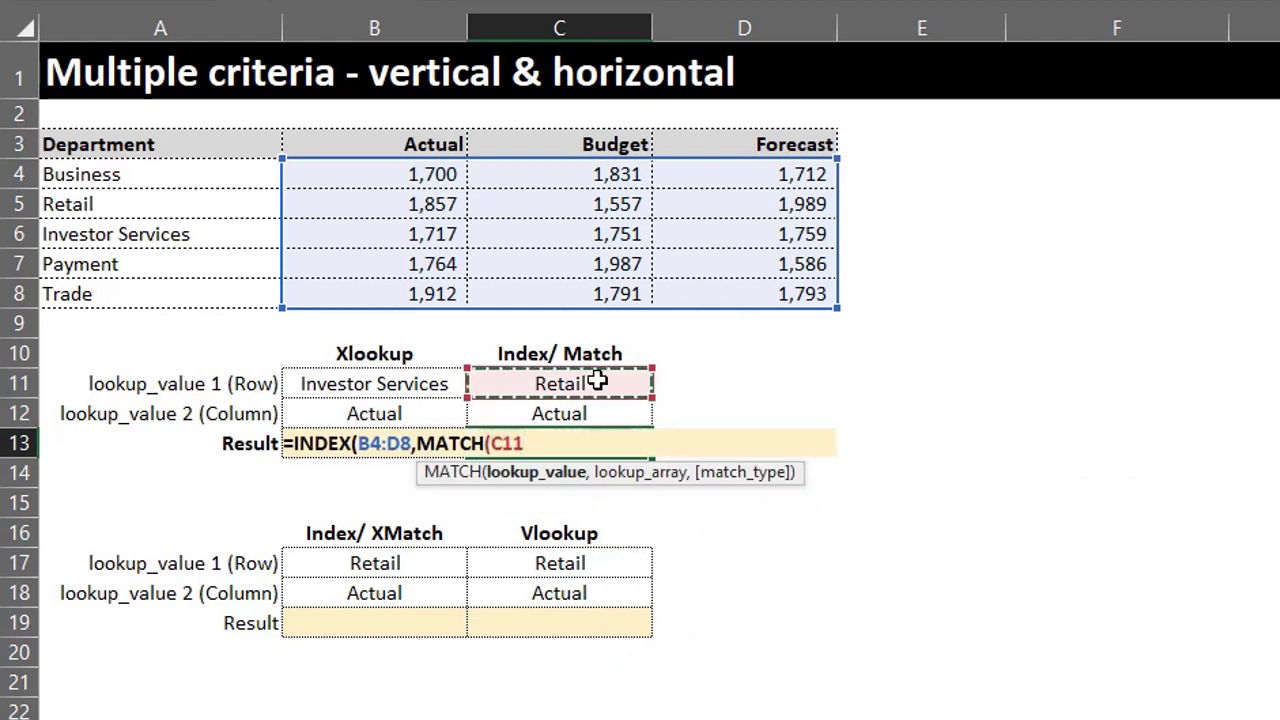
{"action": "type", "text": ","}
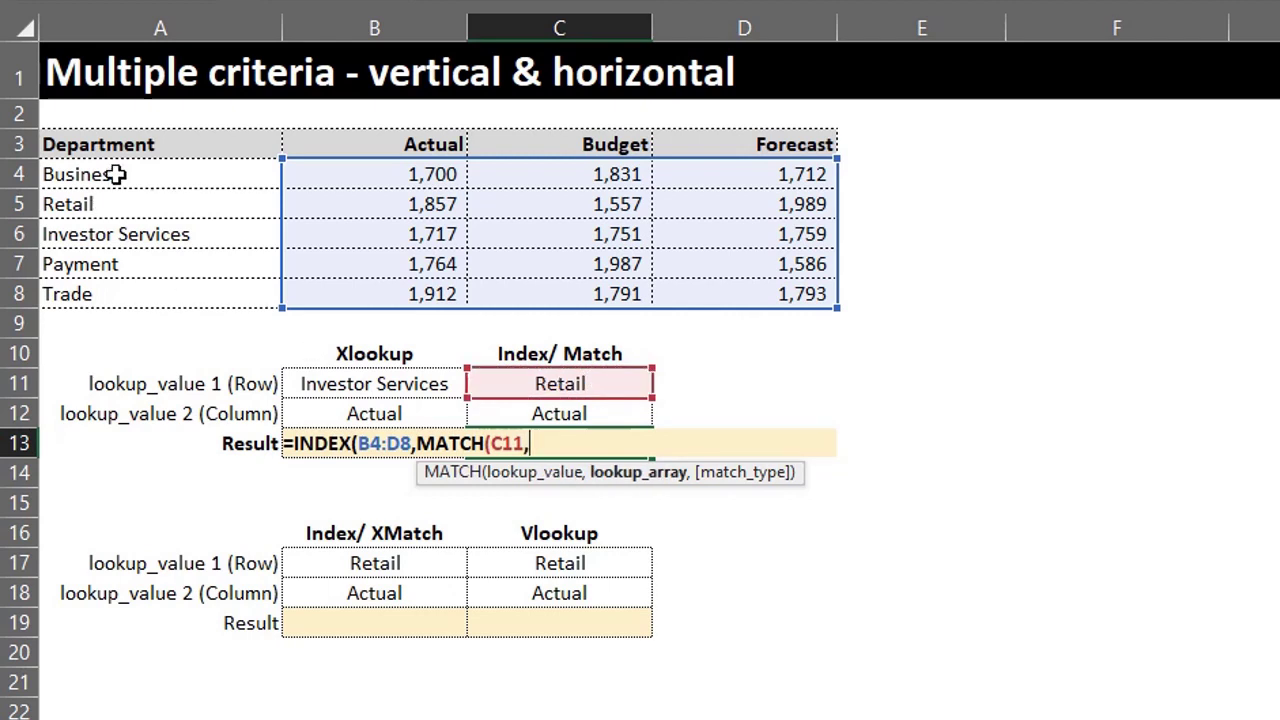
{"action": "left_click_drag", "start_coordinate": [95, 172], "coordinate": [129, 290]}
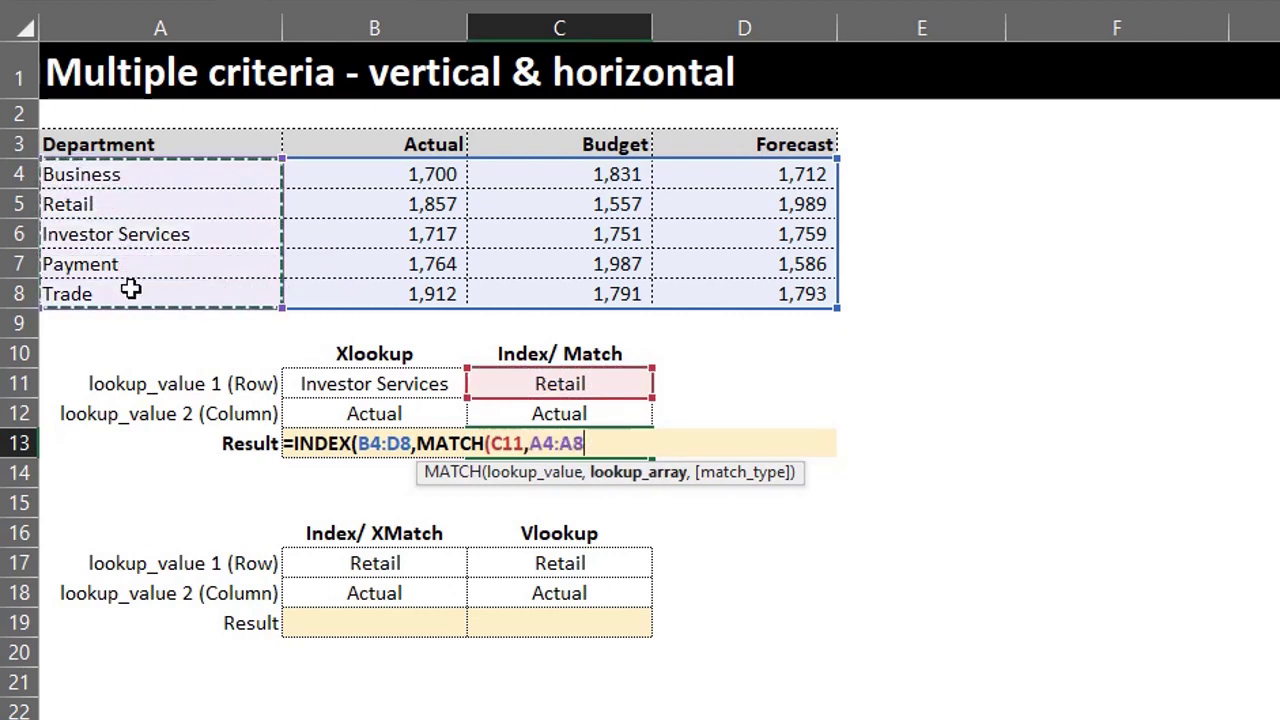
{"action": "type", "text": ","}
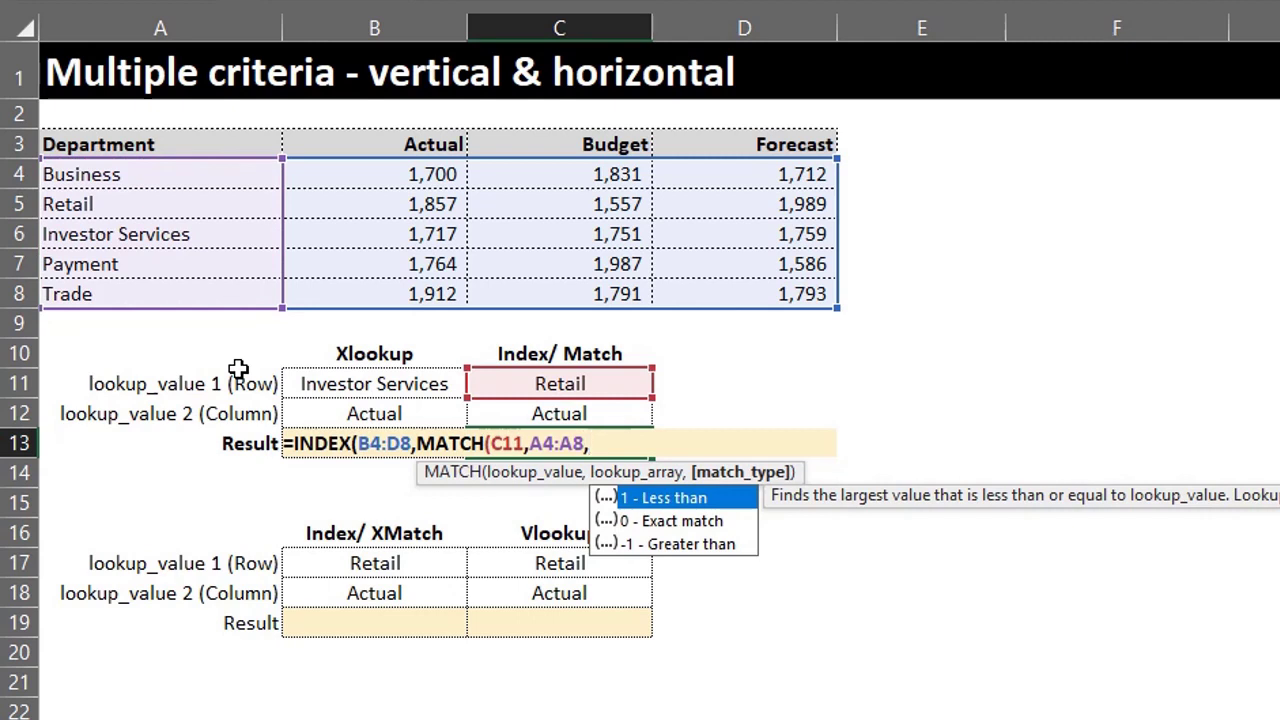
{"action": "key", "text": "Down"}
{"action": "type", "text": "0"}
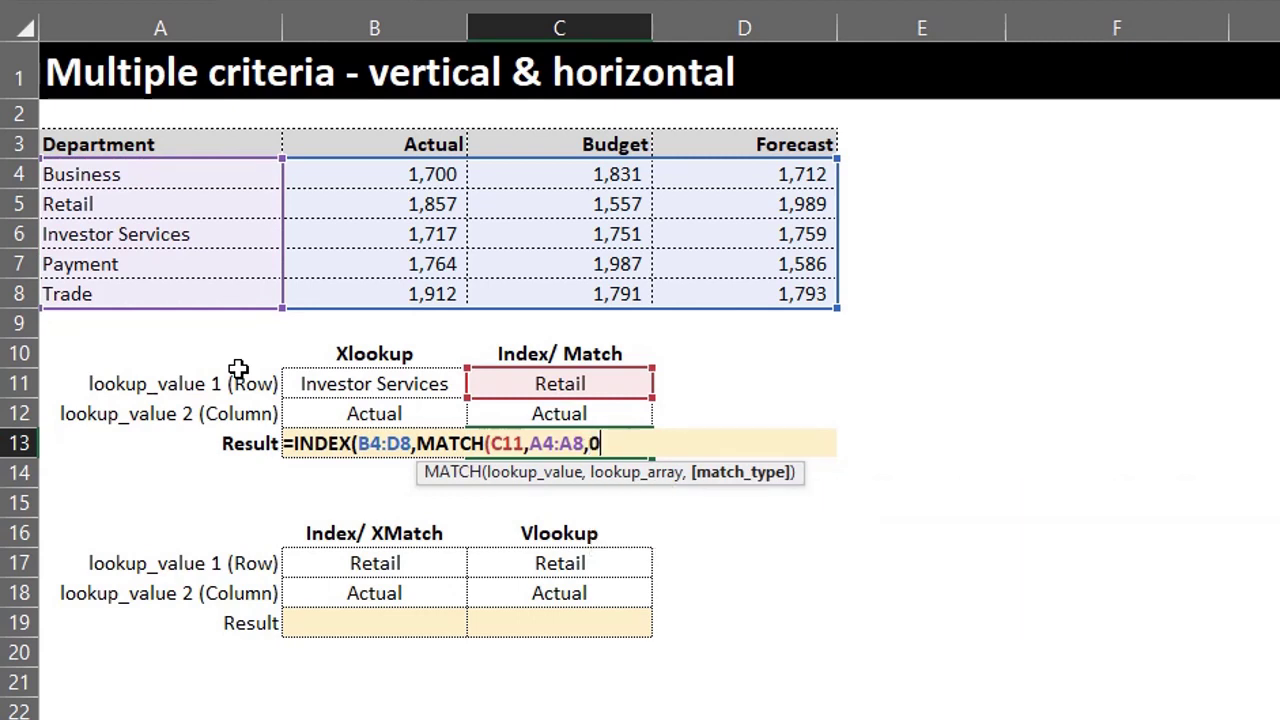
{"action": "type", "text": "),"}
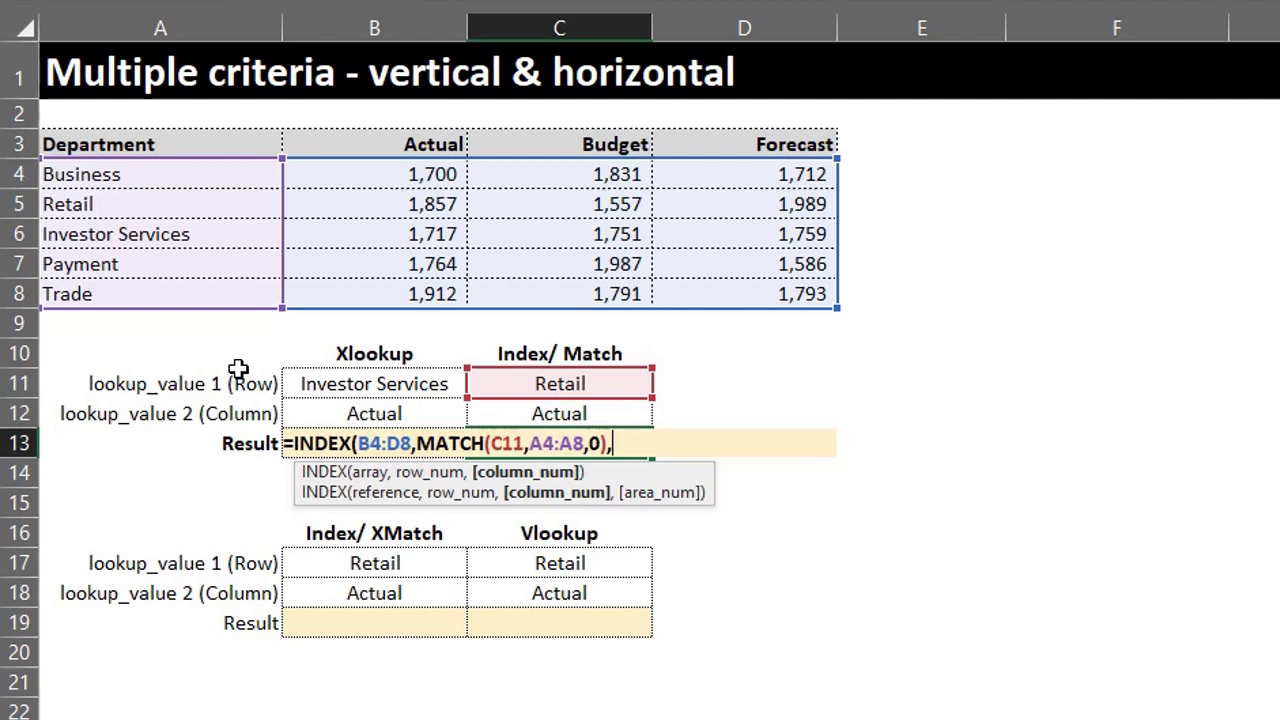
Step: Add MATCH(C12,B3:D3,0) as the column argument of the INDEX formula
{"action": "type", "text": "ma"}
{"action": "key", "text": "Tab"}
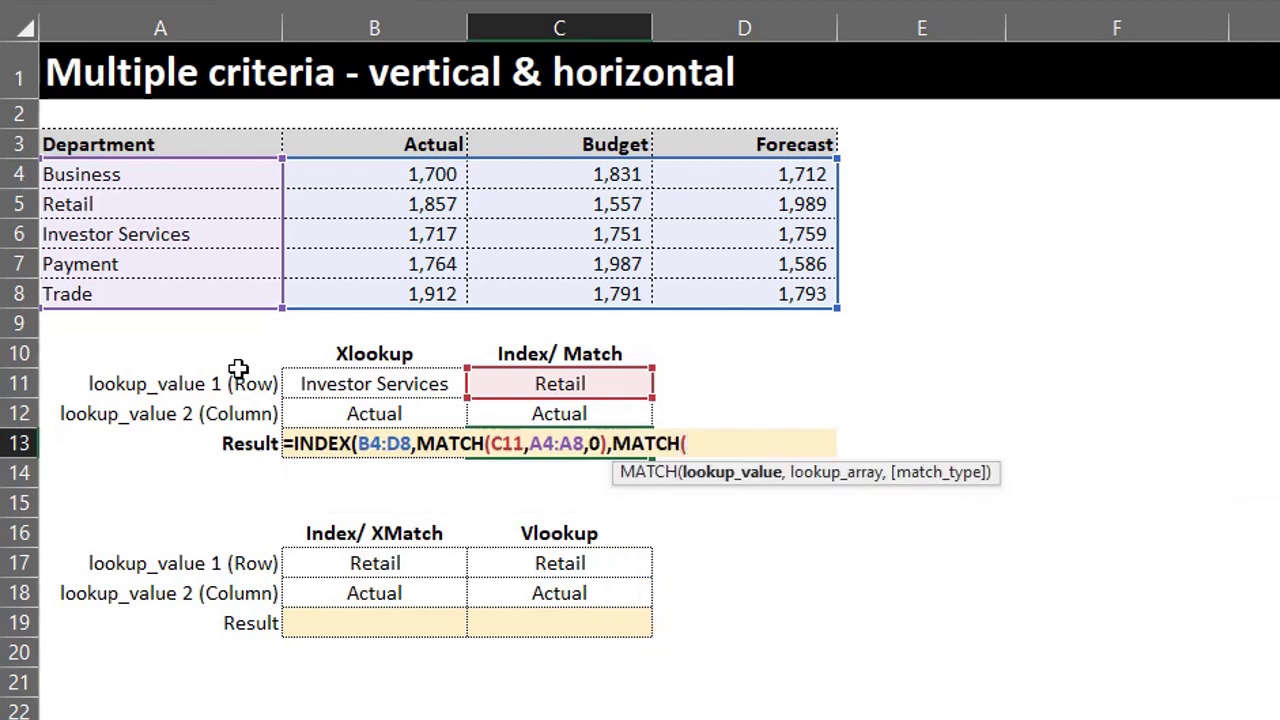
{"action": "left_click", "coordinate": [518, 413]}
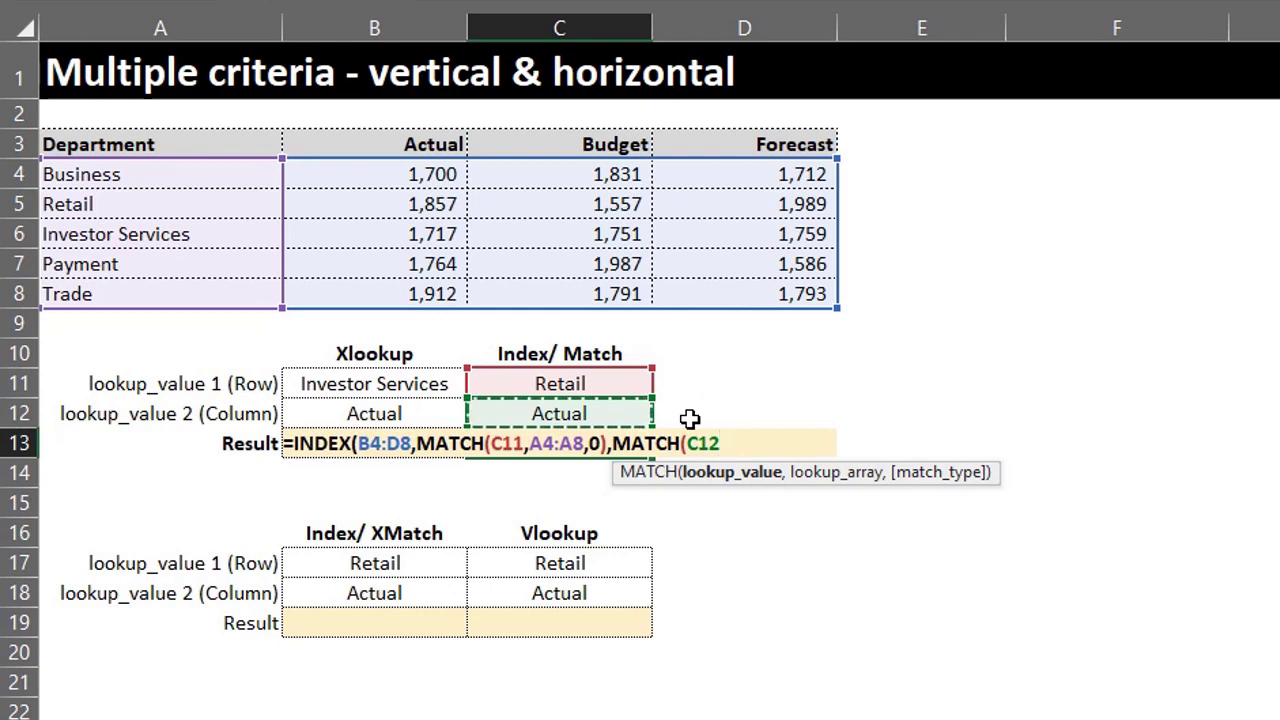
{"action": "type", "text": ","}
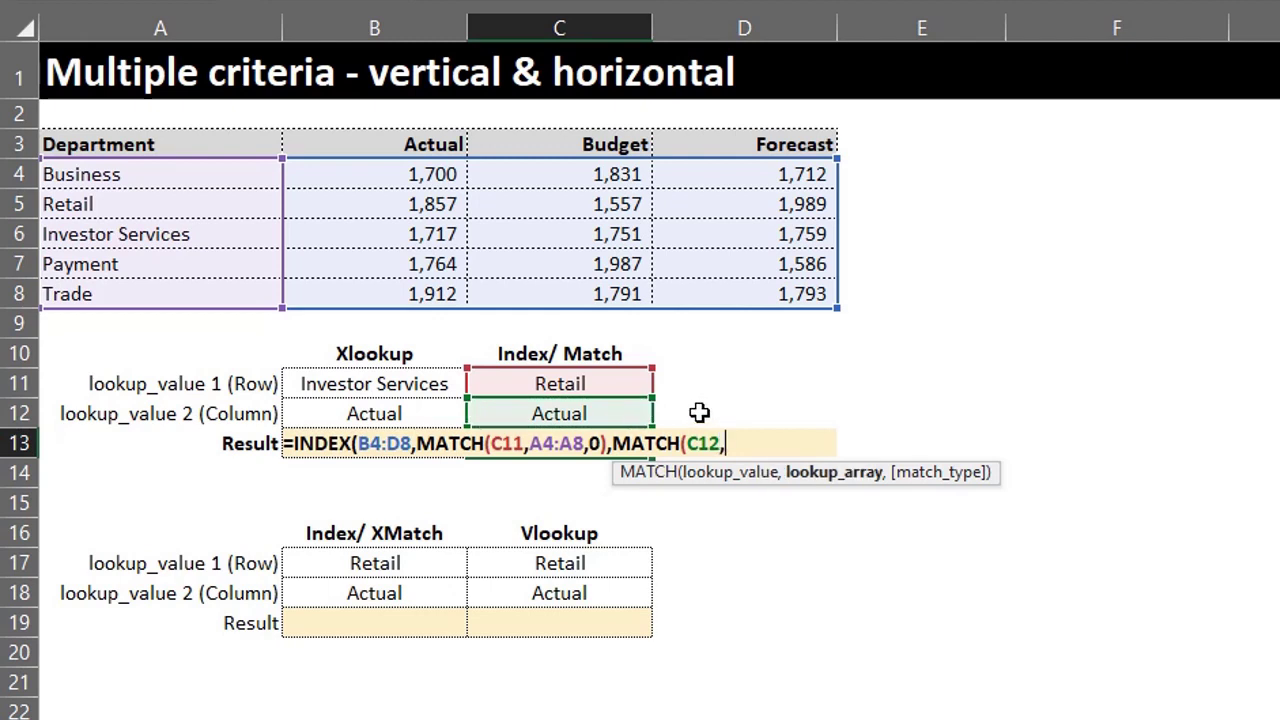
{"action": "left_click_drag", "start_coordinate": [414, 145], "coordinate": [706, 145]}
{"action": "type", "text": ","}
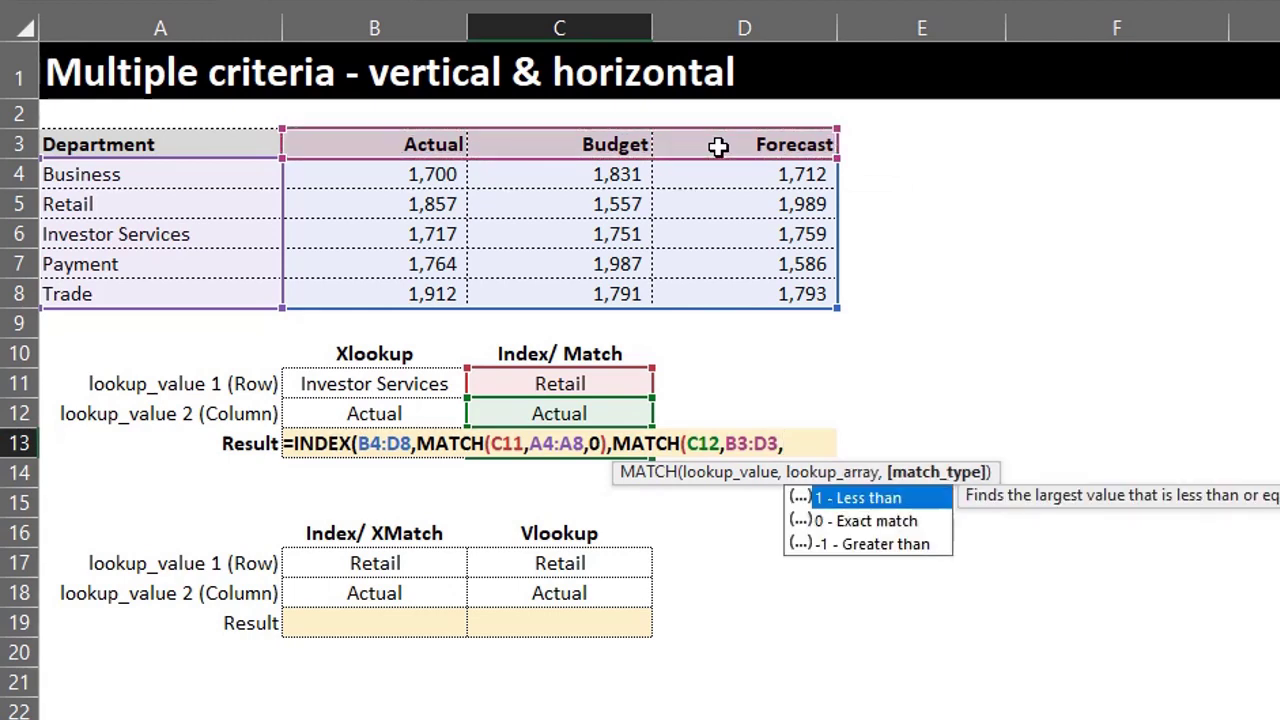
{"action": "type", "text": "0"}
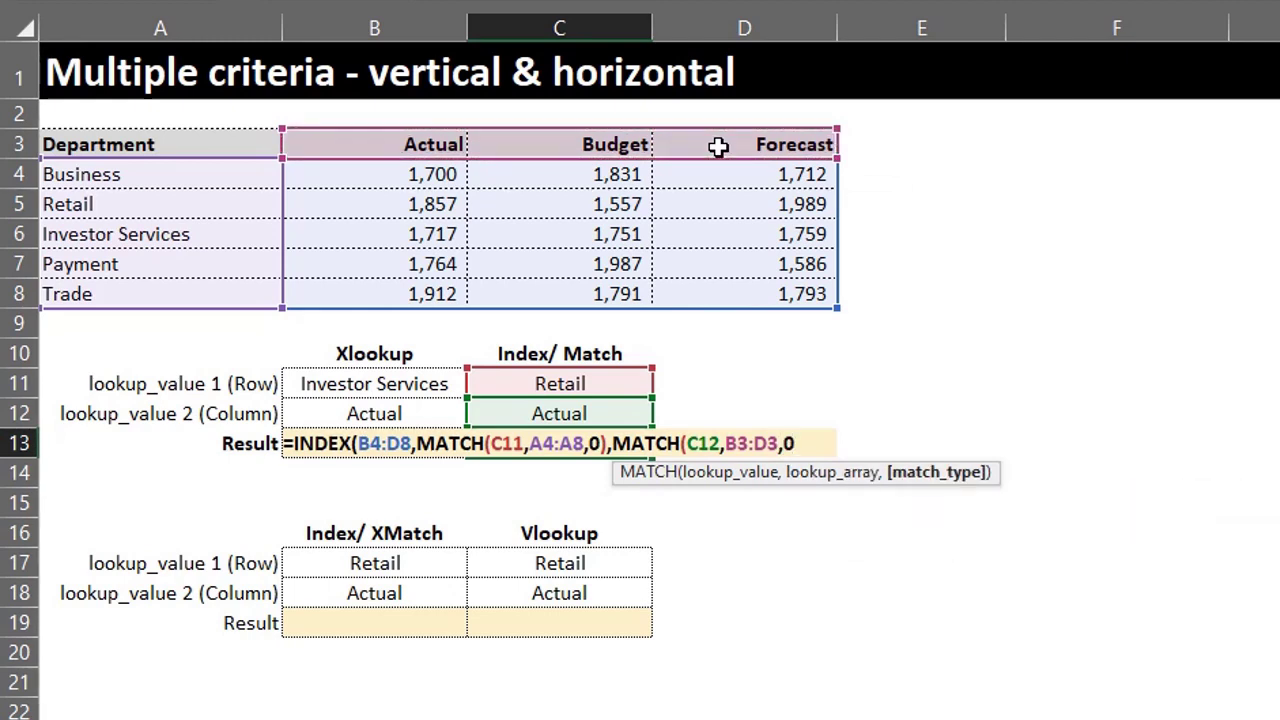
{"action": "type", "text": "))"}
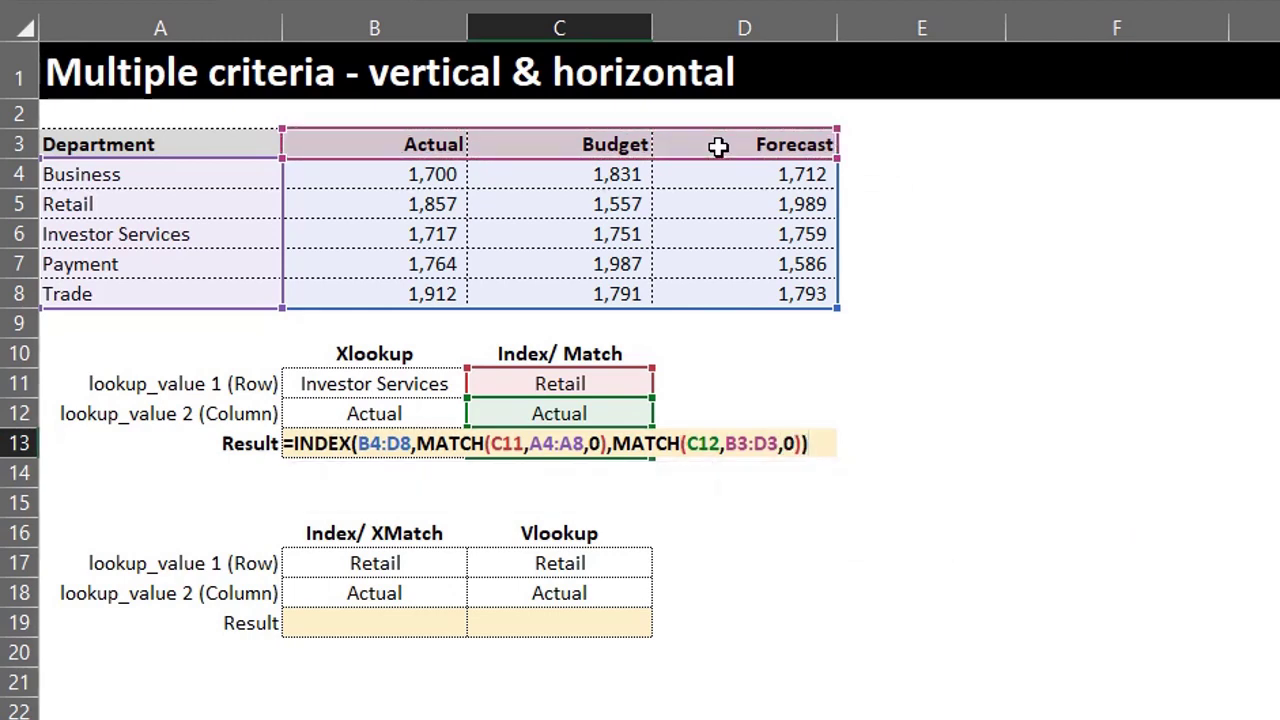
Step: Commit the INDEX/MATCH formula and test it with Investor Services and Budget, giving 1,751
{"action": "key", "text": "Return"}
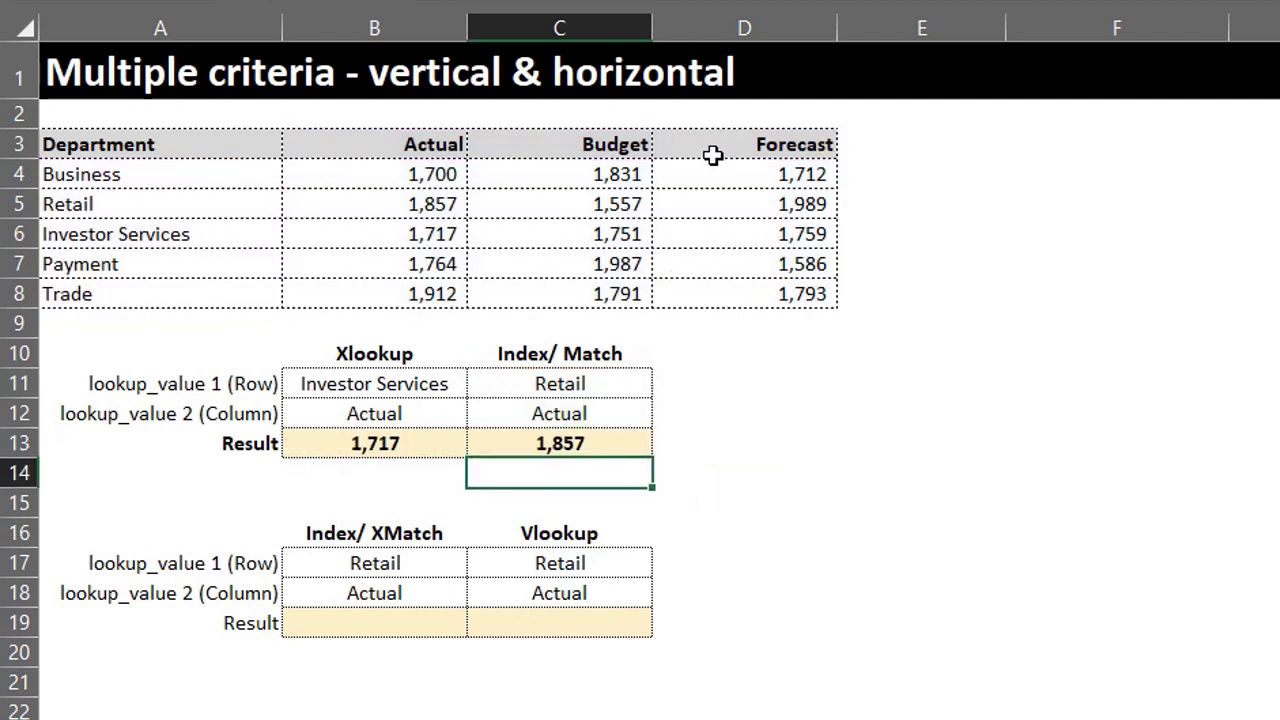
{"action": "left_click", "coordinate": [600, 383]}
{"action": "left_click", "coordinate": [664, 384]}
{"action": "left_click", "coordinate": [640, 445]}
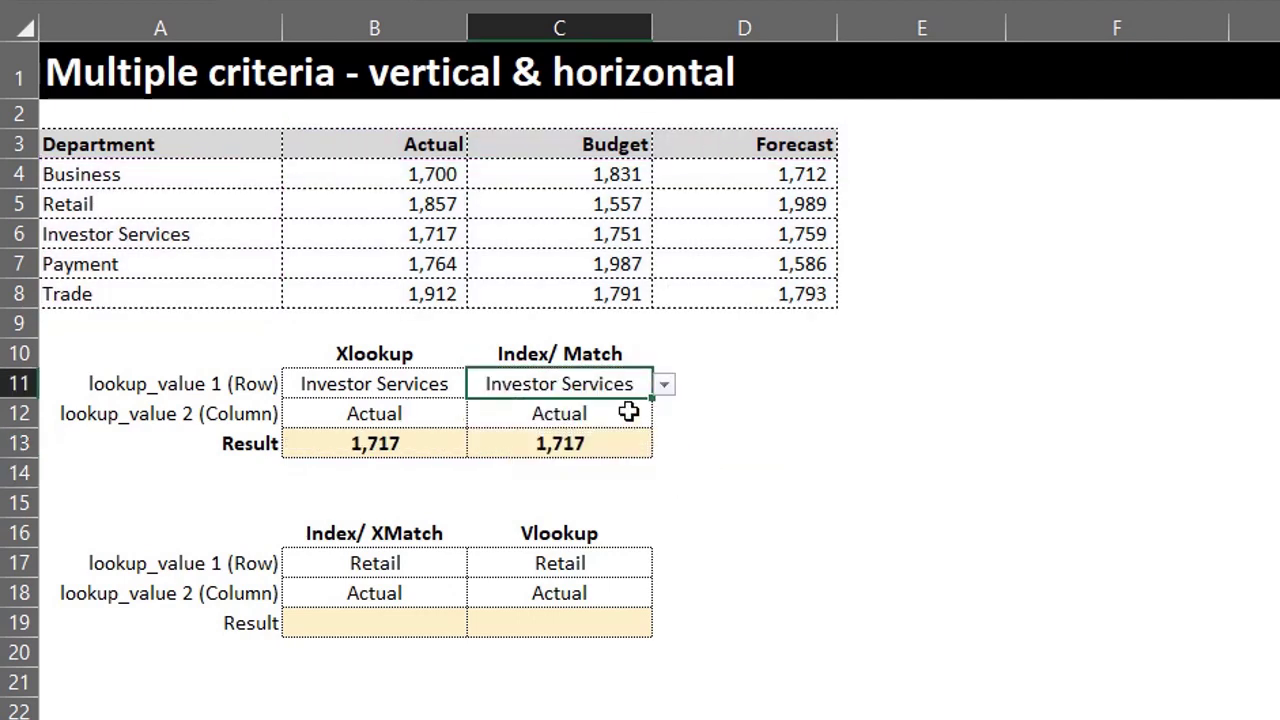
{"action": "left_click", "coordinate": [630, 413]}
{"action": "left_click", "coordinate": [664, 414]}
{"action": "left_click", "coordinate": [660, 452]}
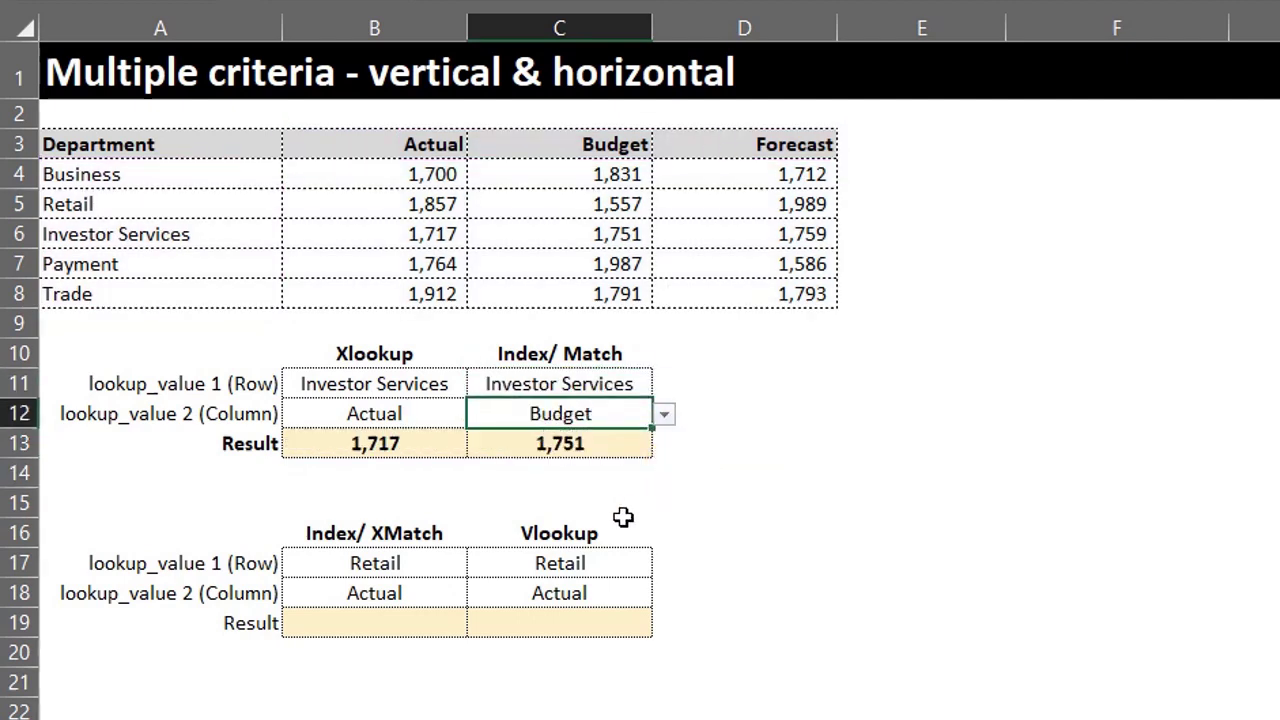
{"action": "left_click", "coordinate": [412, 618]}
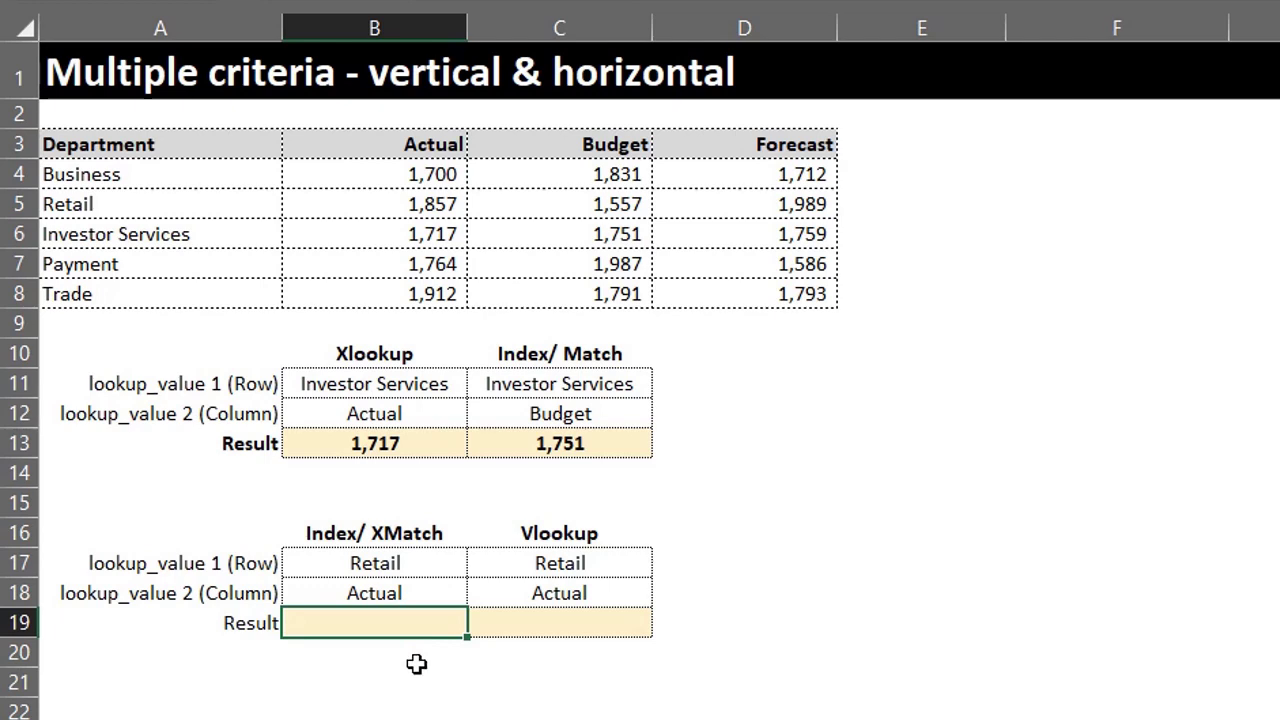
Step: Start =INDEX(B4:D8,XMATCH(B17,A4:A8 in B19 for the row position
{"action": "type", "text": "=ind"}
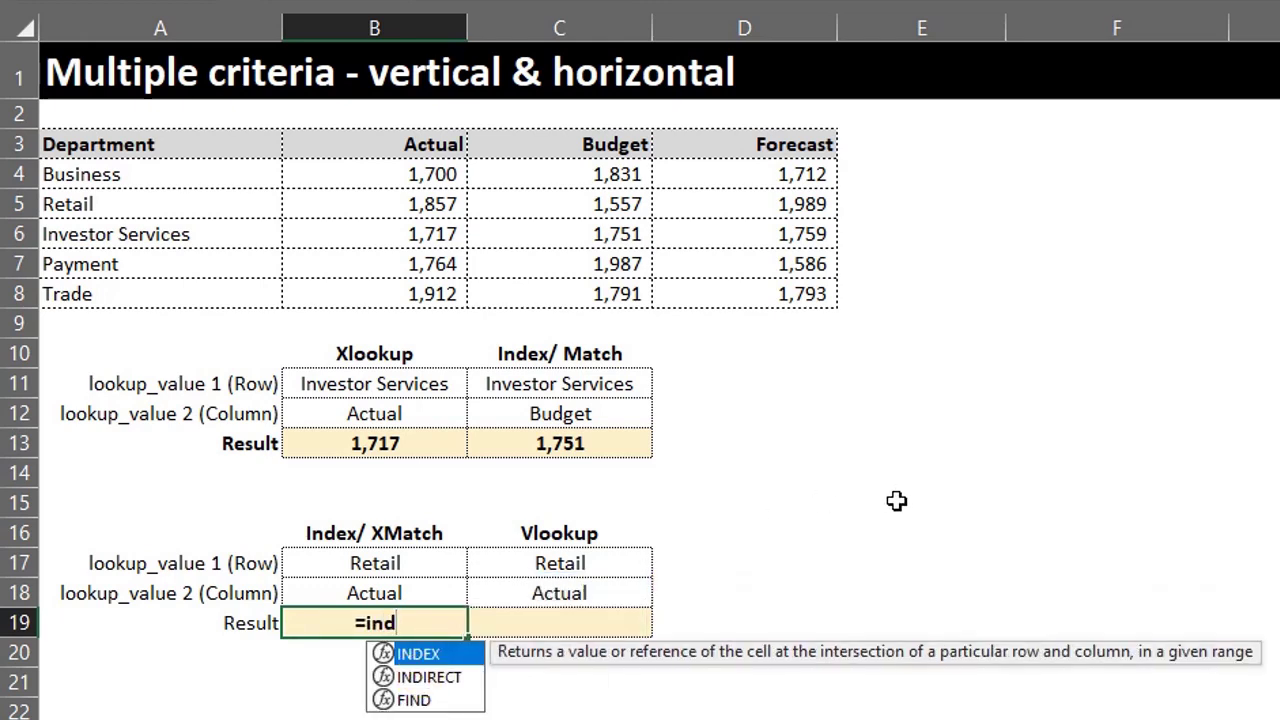
{"action": "key", "text": "Tab"}
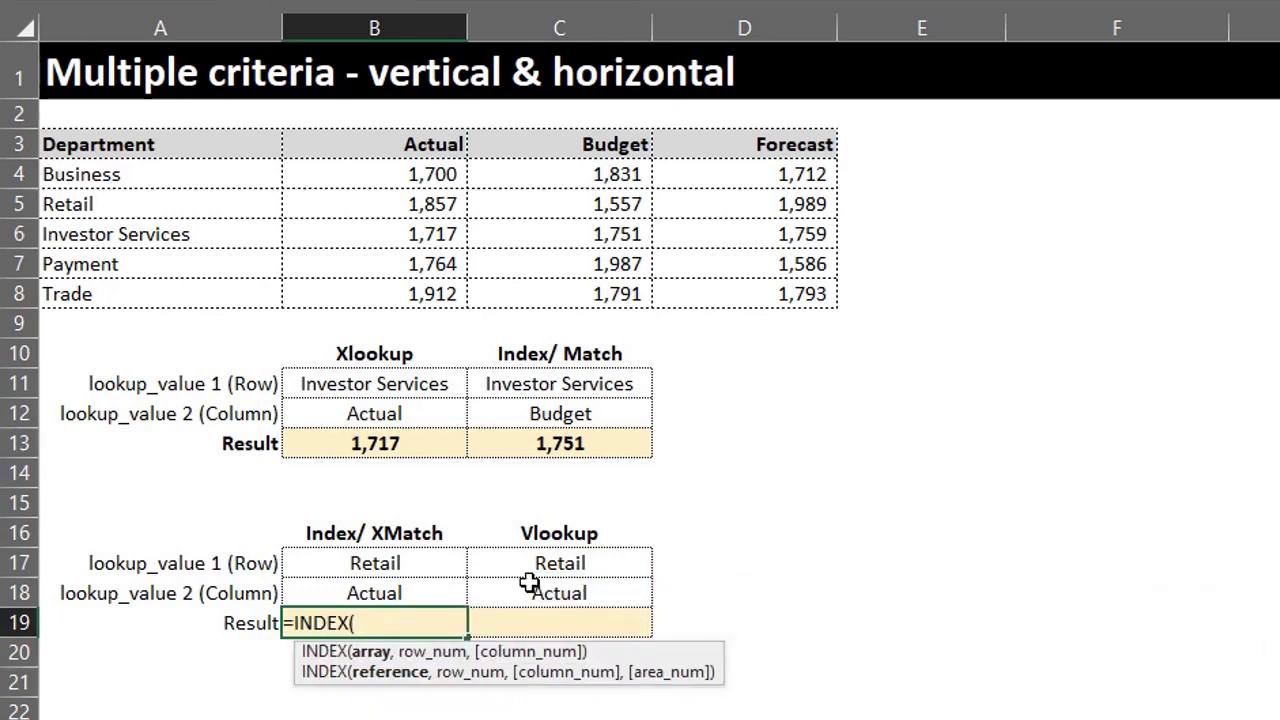
{"action": "left_click_drag", "start_coordinate": [411, 175], "coordinate": [764, 294]}
{"action": "type", "text": ",xm"}
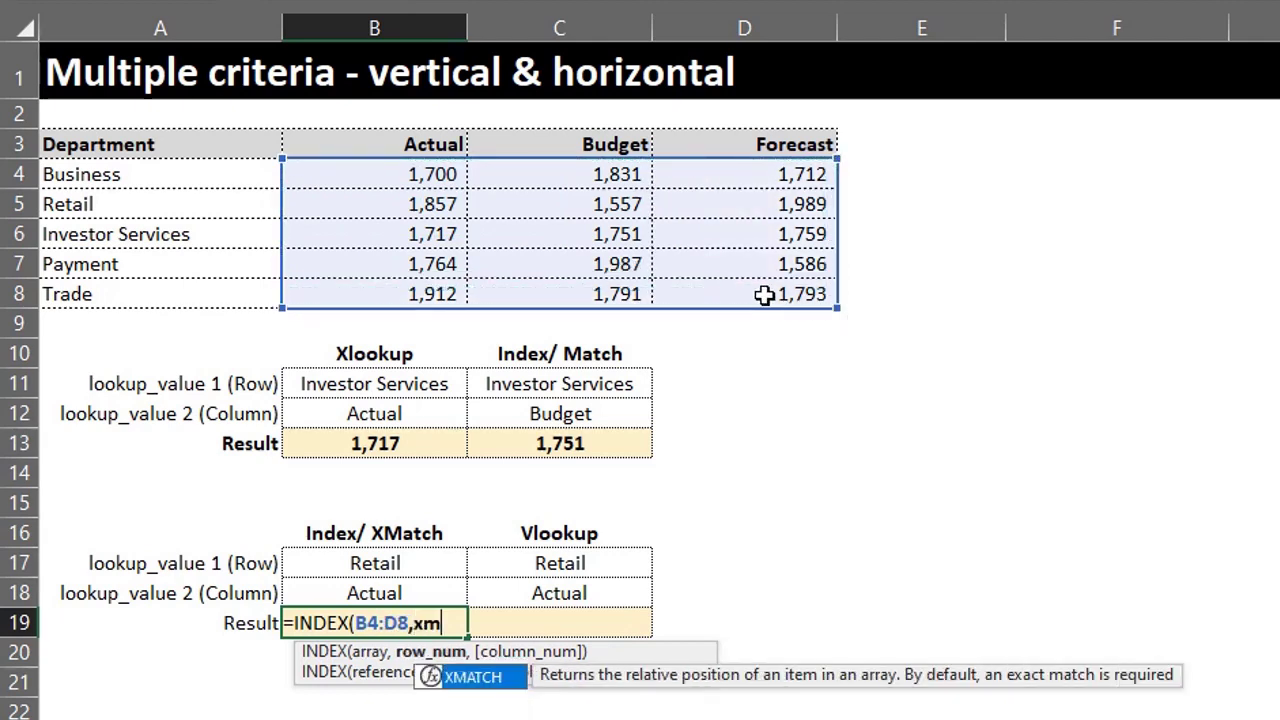
{"action": "key", "text": "Tab"}
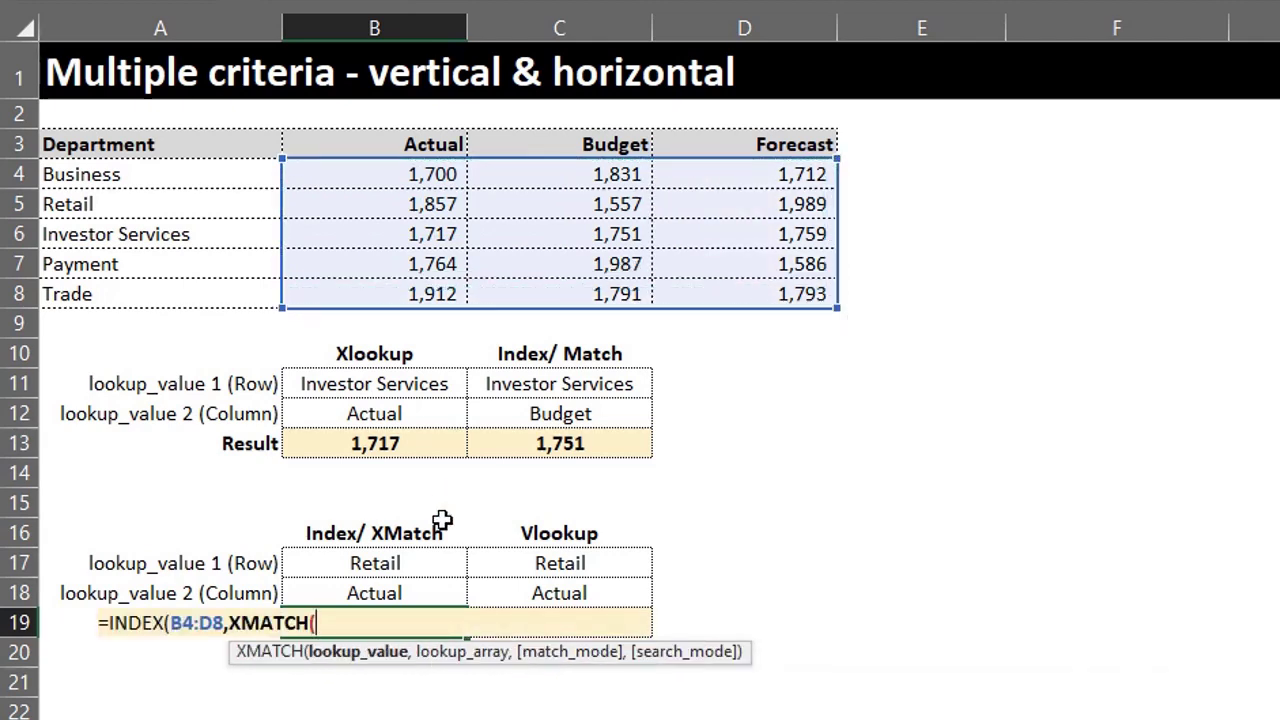
{"action": "left_click", "coordinate": [418, 566]}
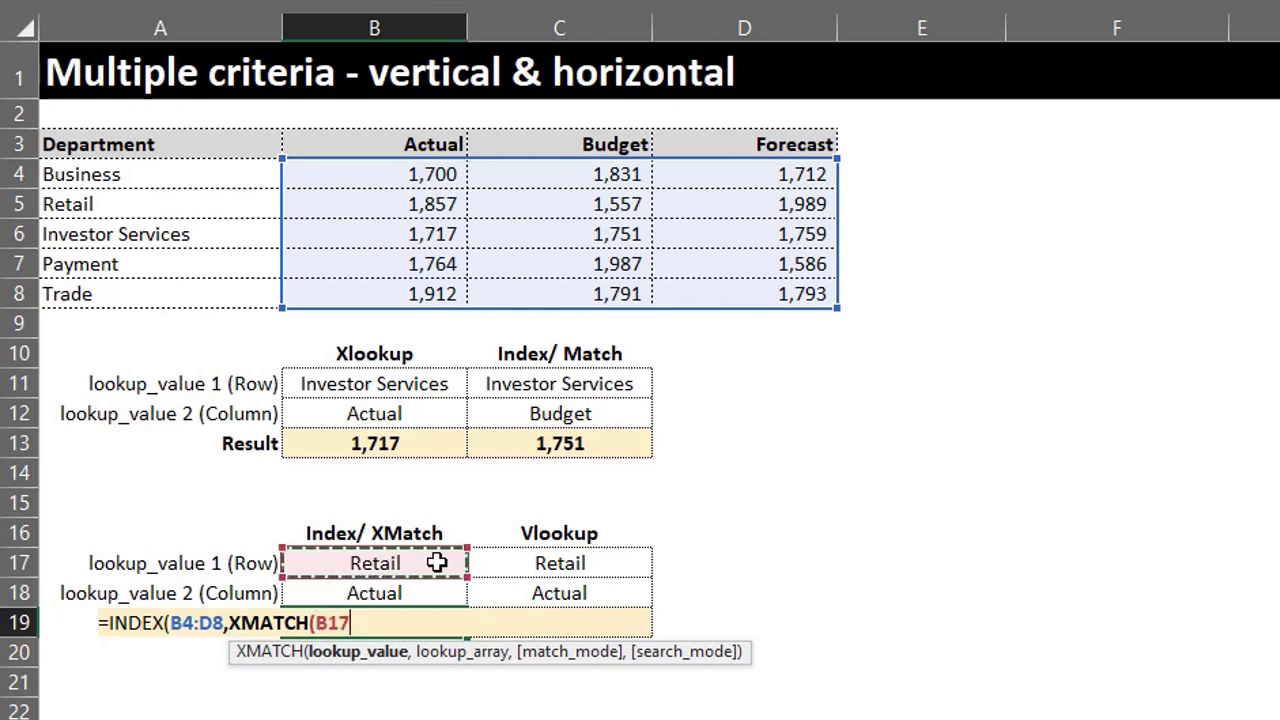
{"action": "type", "text": ","}
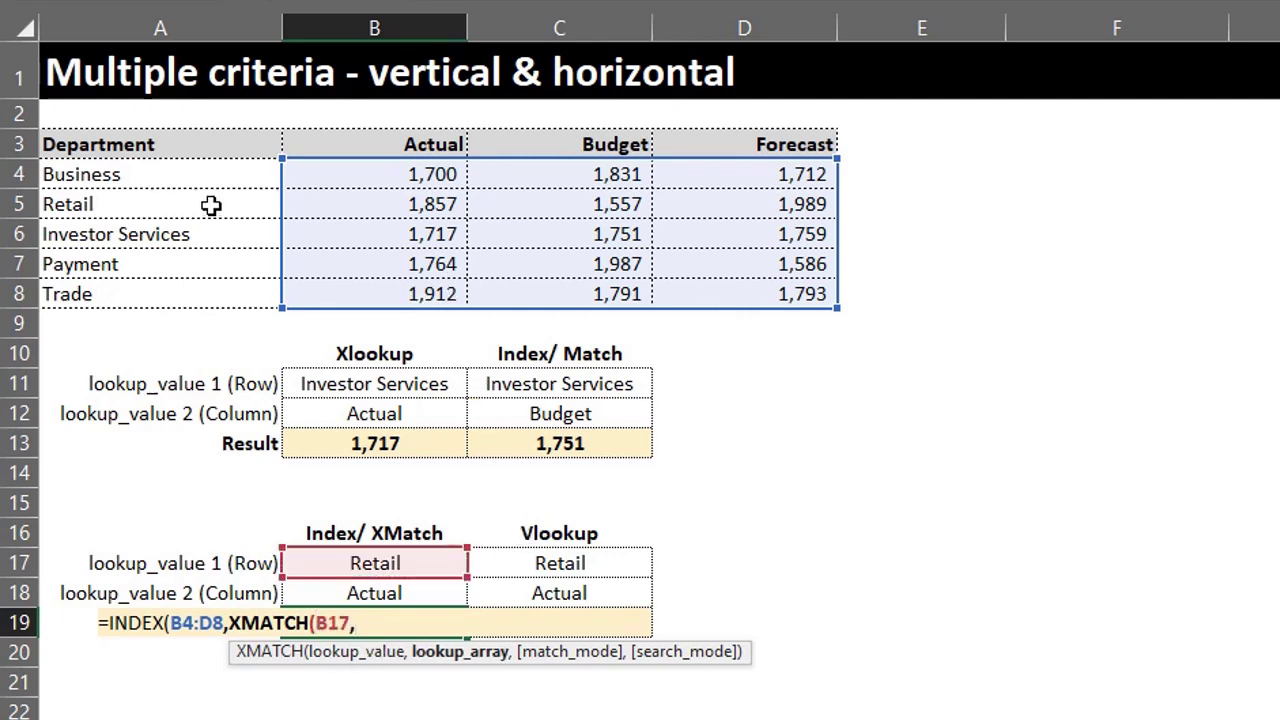
{"action": "left_click_drag", "start_coordinate": [206, 174], "coordinate": [232, 290]}
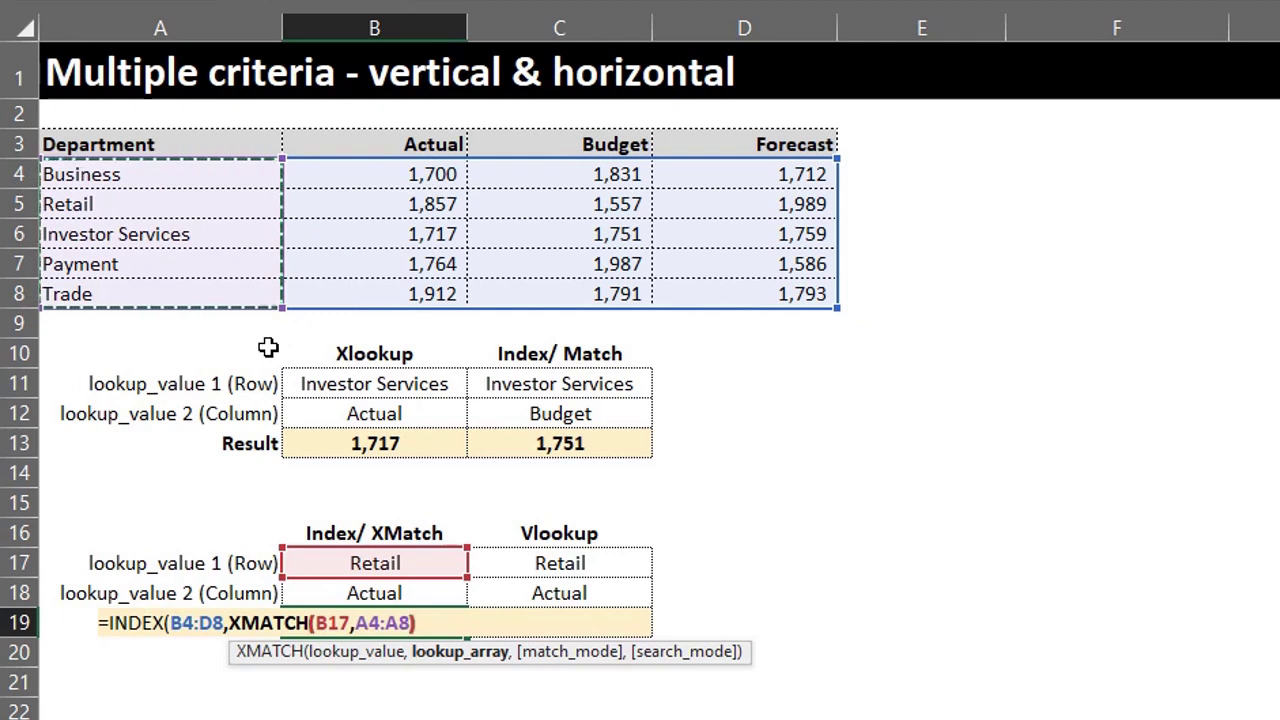
Step: Add XMATCH(B18,B3:D3) for the column position and enter the formula
{"action": "type", "text": ")"}
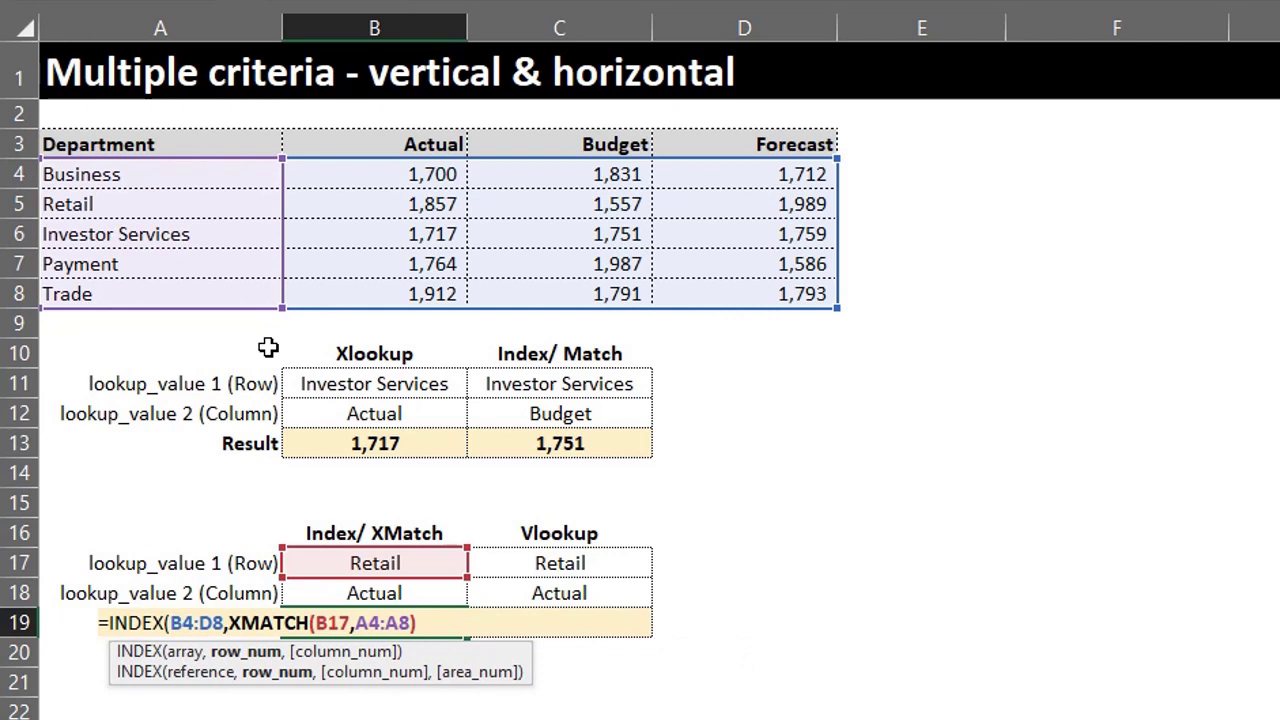
{"action": "type", "text": ",xm"}
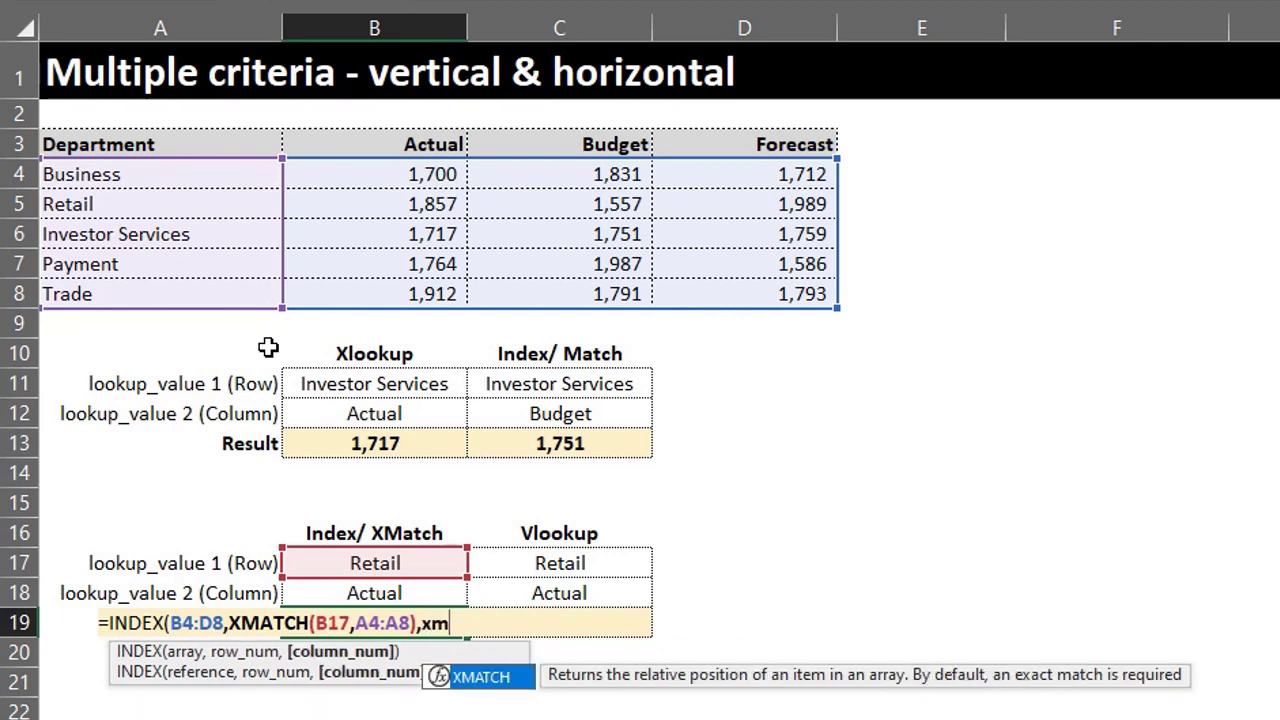
{"action": "key", "text": "Tab"}
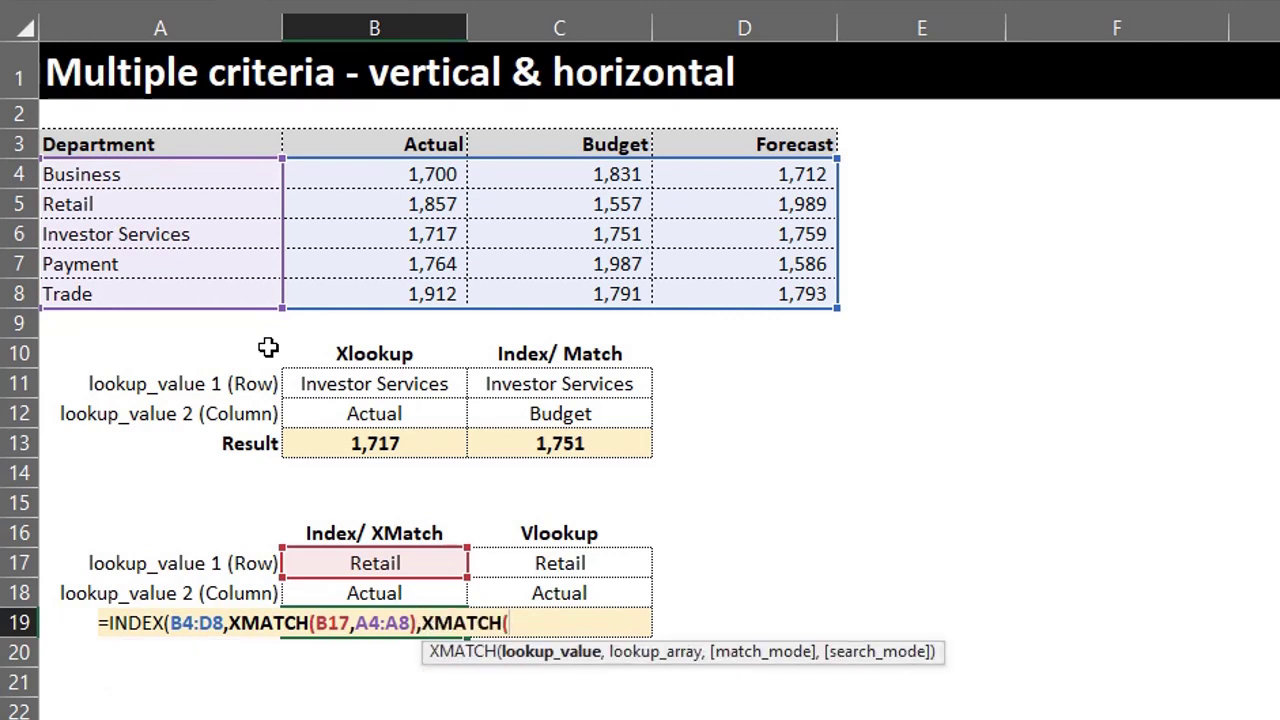
{"action": "left_click", "coordinate": [352, 590]}
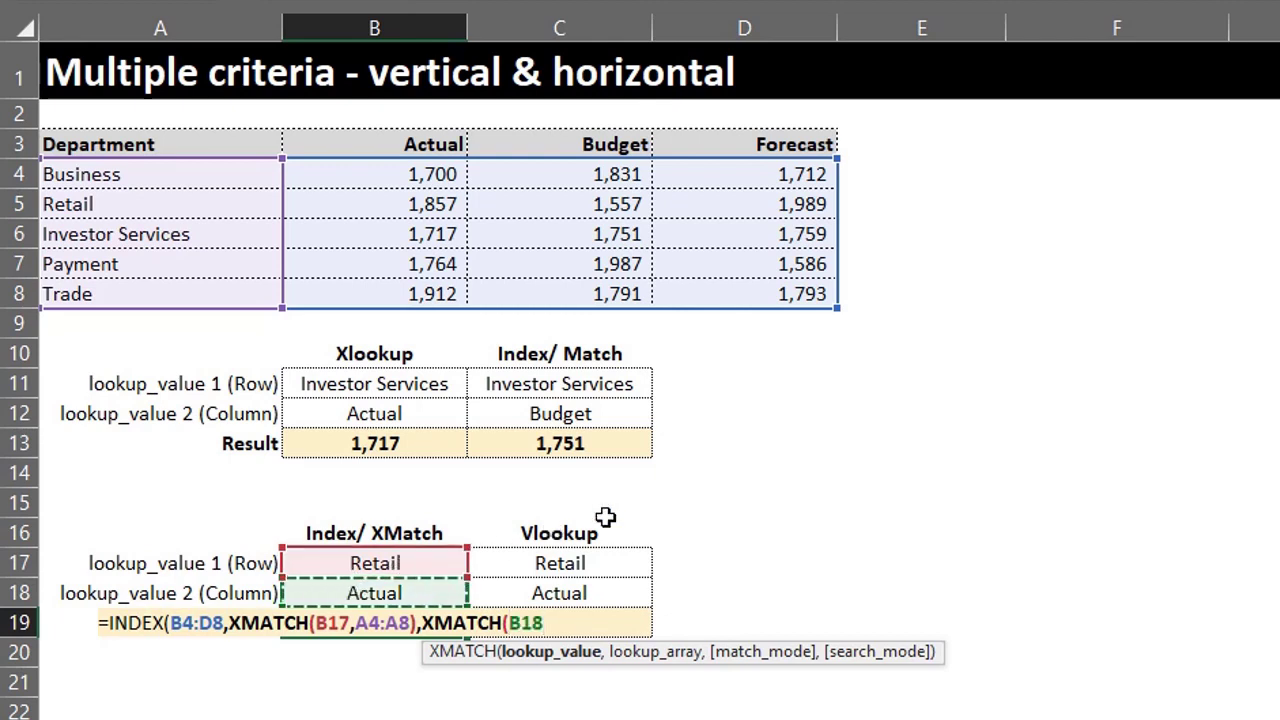
{"action": "type", "text": ","}
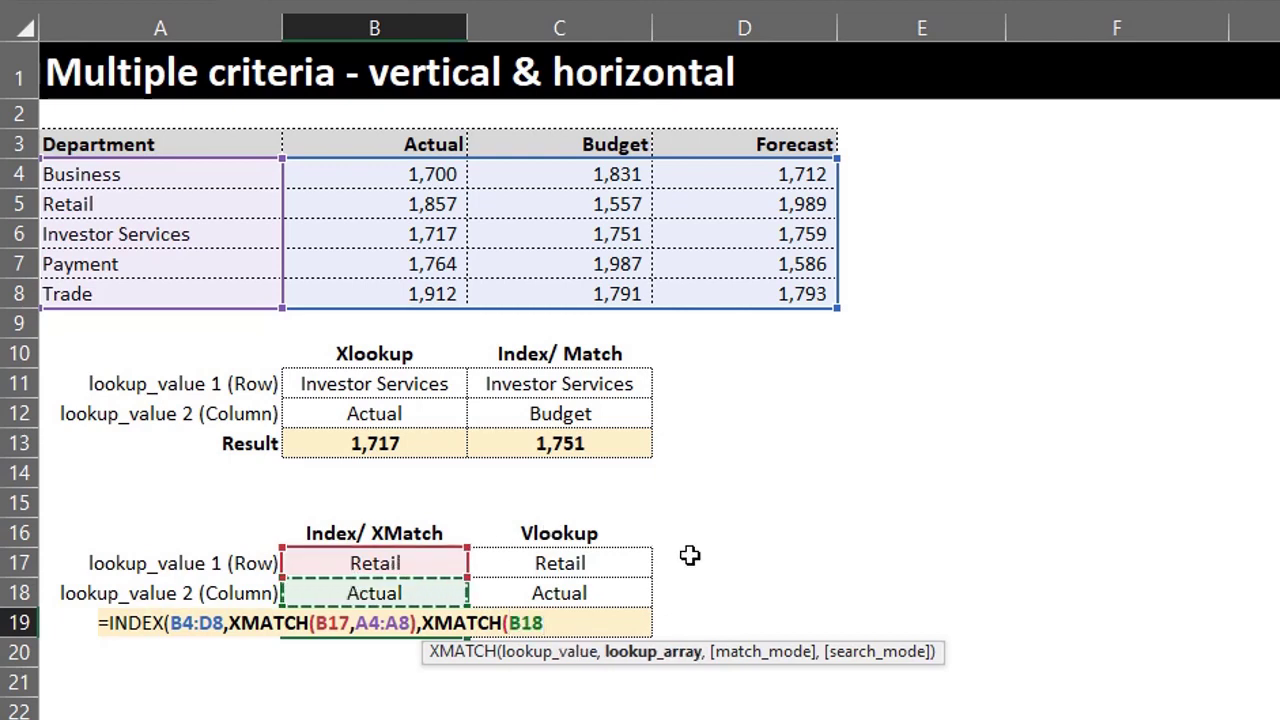
{"action": "left_click", "coordinate": [408, 148]}
{"action": "left_click_drag", "start_coordinate": [408, 148], "coordinate": [700, 145]}
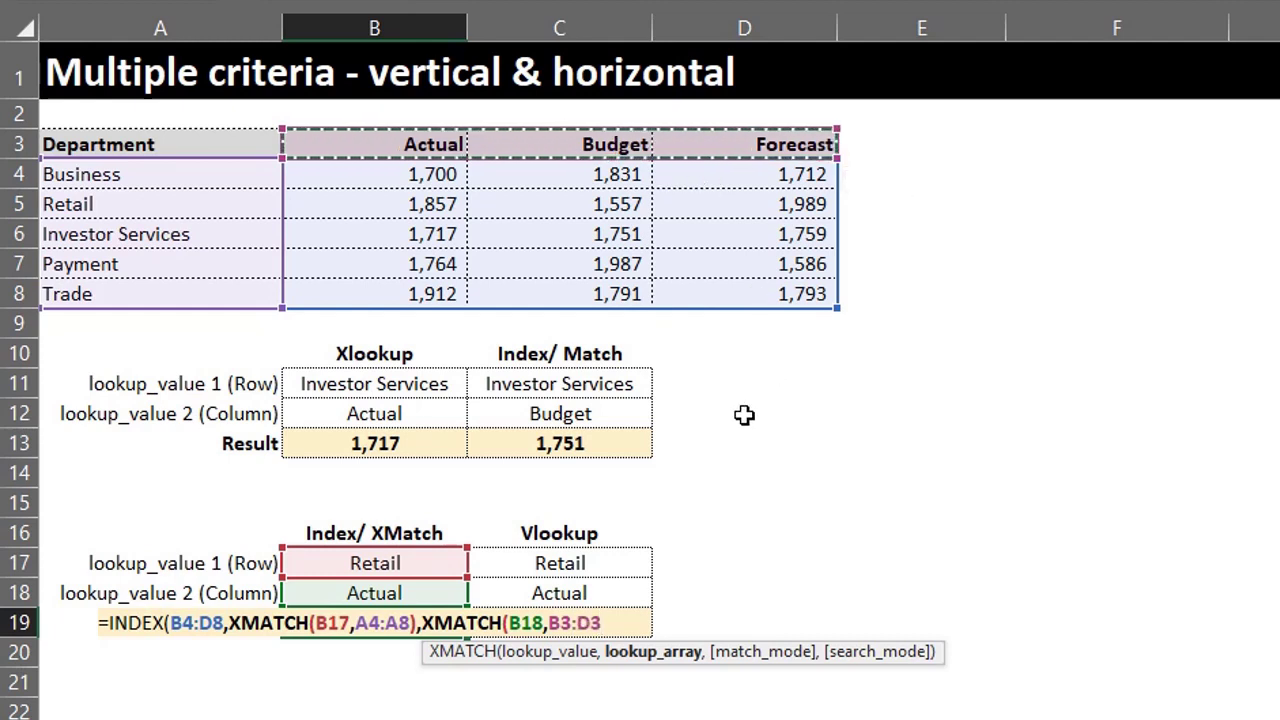
{"action": "type", "text": ")"}
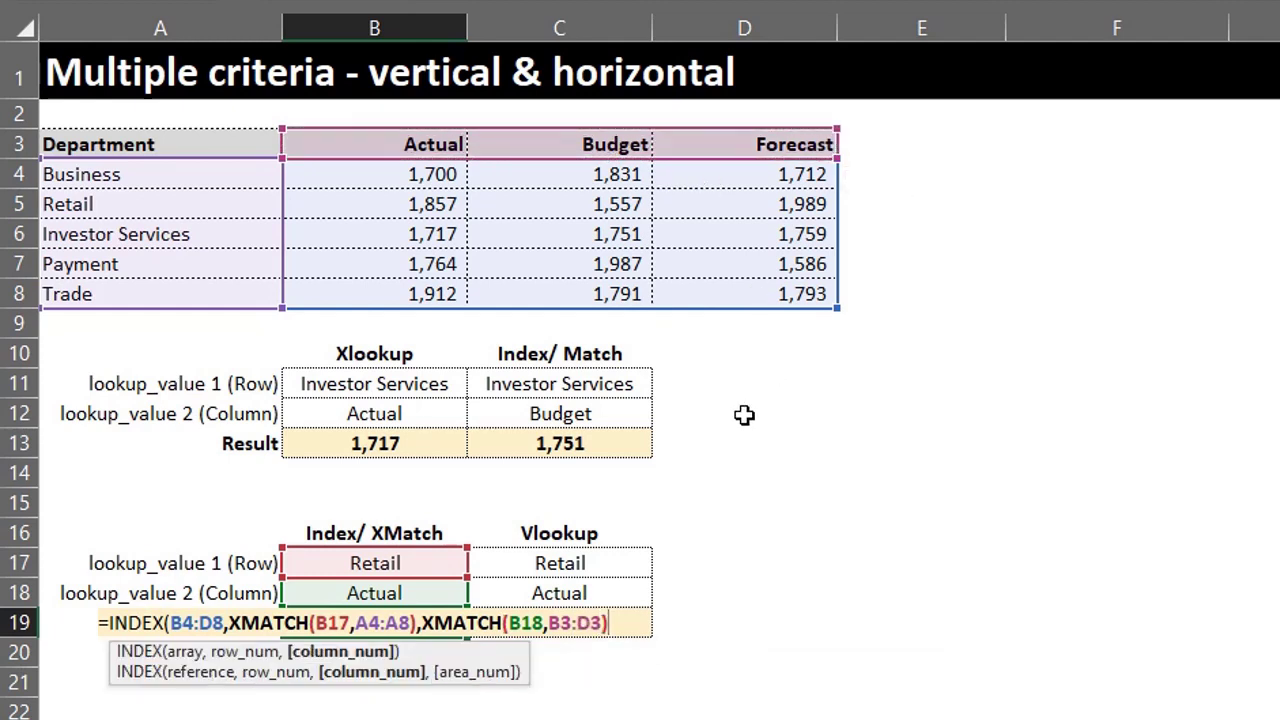
{"action": "type", "text": ")"}
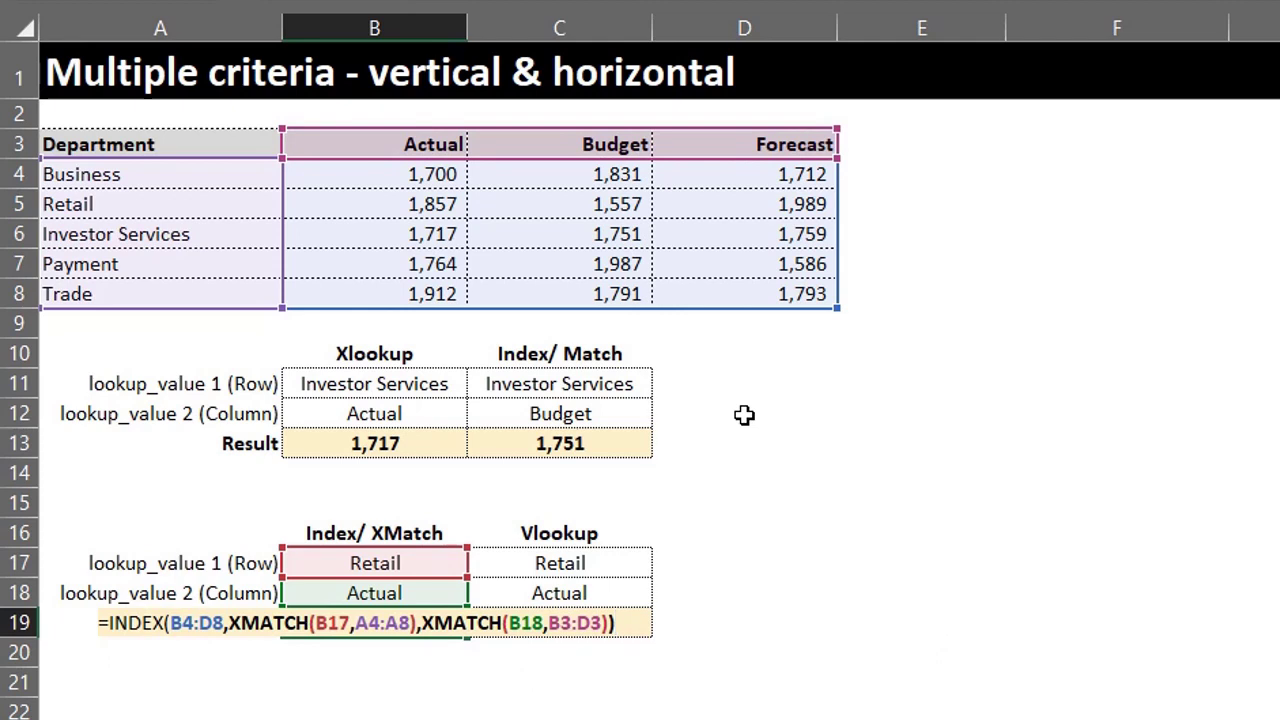
{"action": "key", "text": "Return"}
Step: Set B17 to Payment and B18 to Forecast, changing the result to 1,586
{"action": "left_click", "coordinate": [429, 566]}
{"action": "left_click", "coordinate": [479, 564]}
{"action": "left_click", "coordinate": [430, 640]}
{"action": "left_click", "coordinate": [455, 598]}
{"action": "left_click", "coordinate": [479, 594]}
{"action": "left_click", "coordinate": [451, 654]}
{"action": "left_click", "coordinate": [556, 622]}
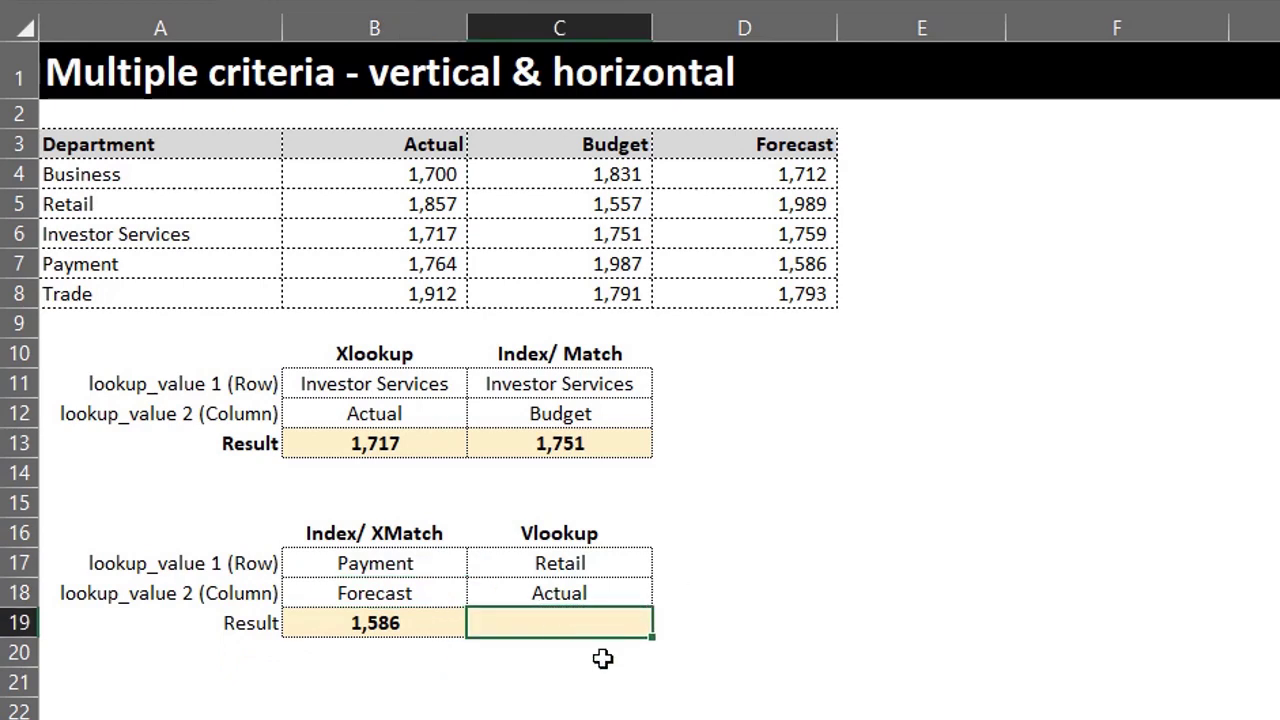
Step: Start =VLOOKUP(C17,A4:D8, in C19 with A4:D8 as the table
{"action": "type", "text": "=vlo"}
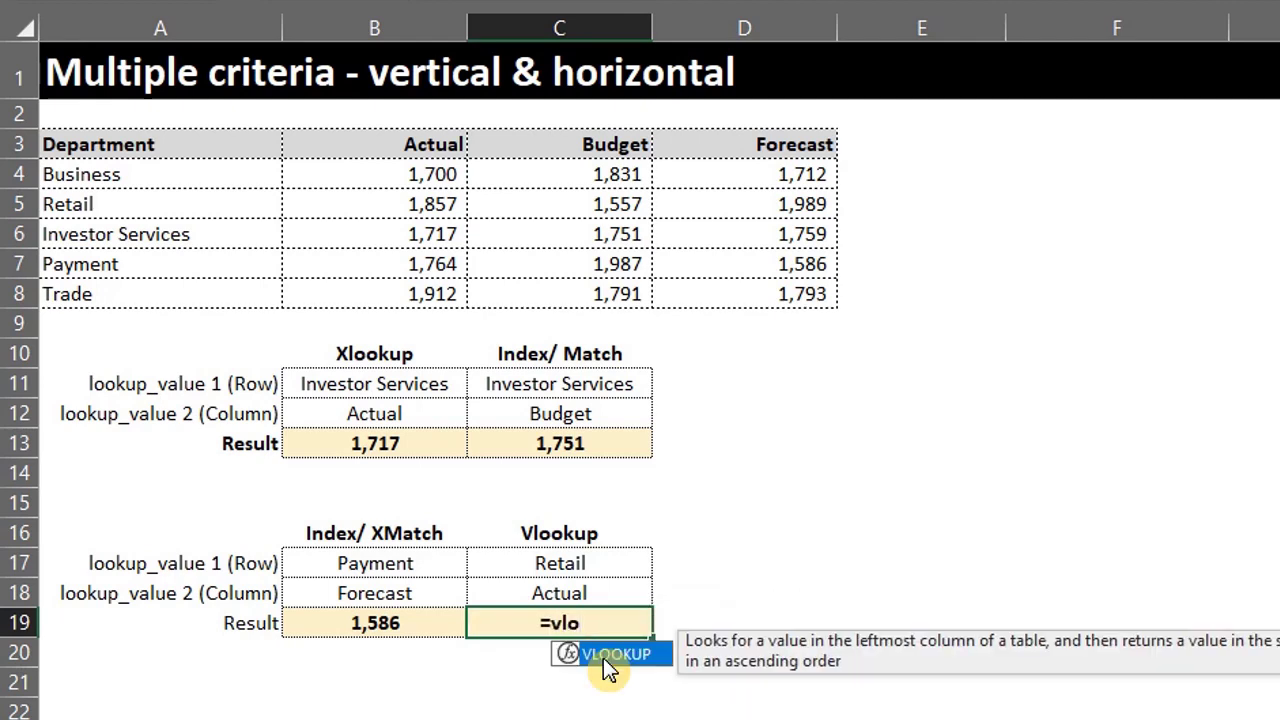
{"action": "key", "text": "Tab"}
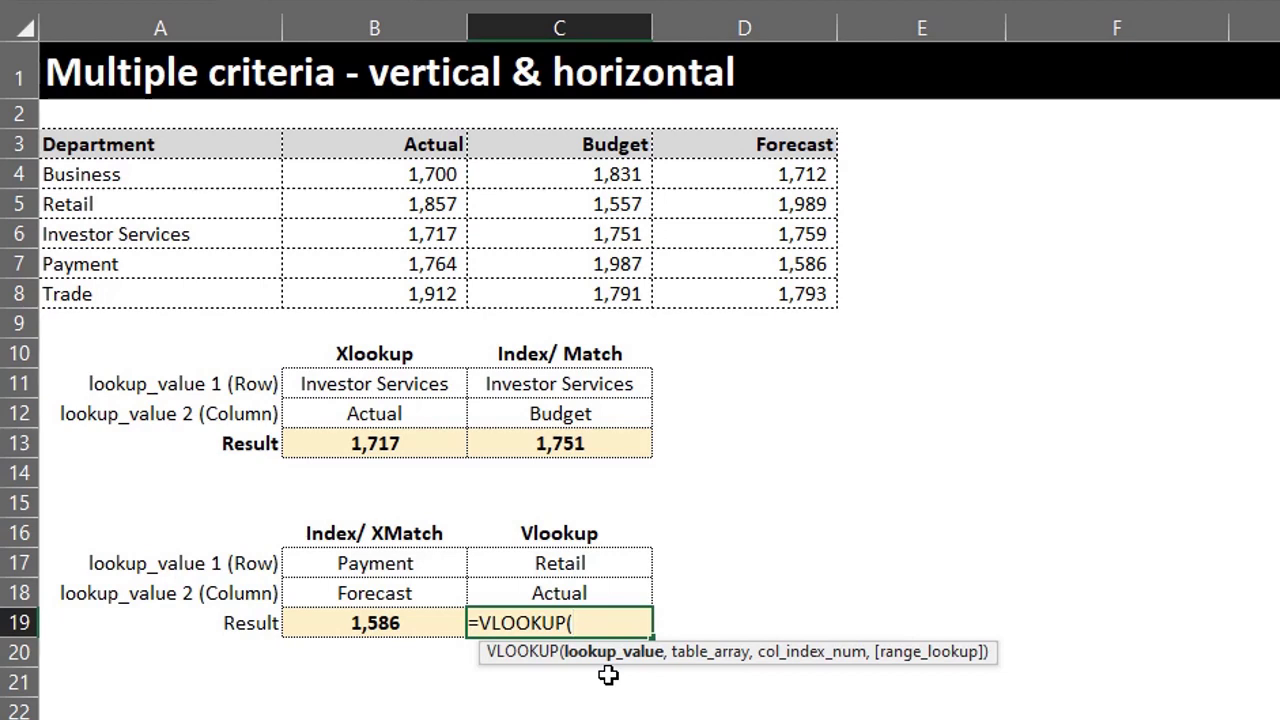
{"action": "left_click", "coordinate": [601, 560]}
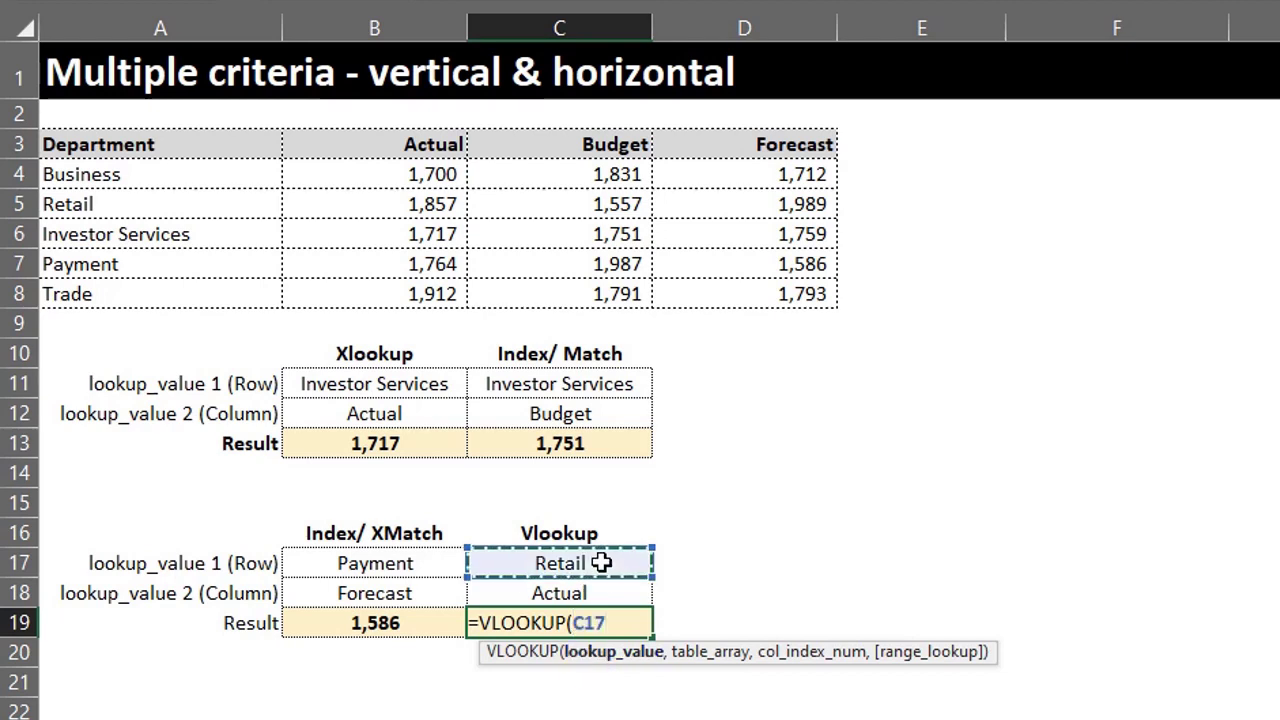
{"action": "type", "text": ","}
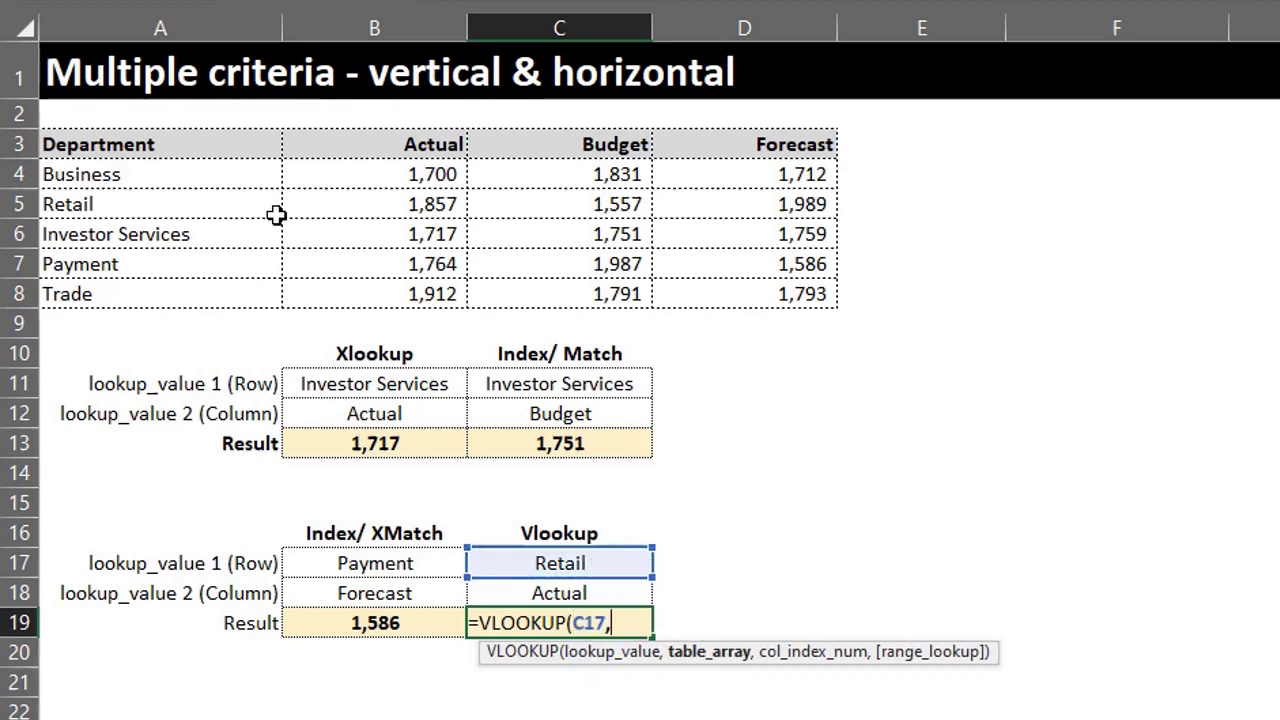
{"action": "left_click_drag", "start_coordinate": [206, 177], "coordinate": [769, 288]}
{"action": "type", "text": ","}
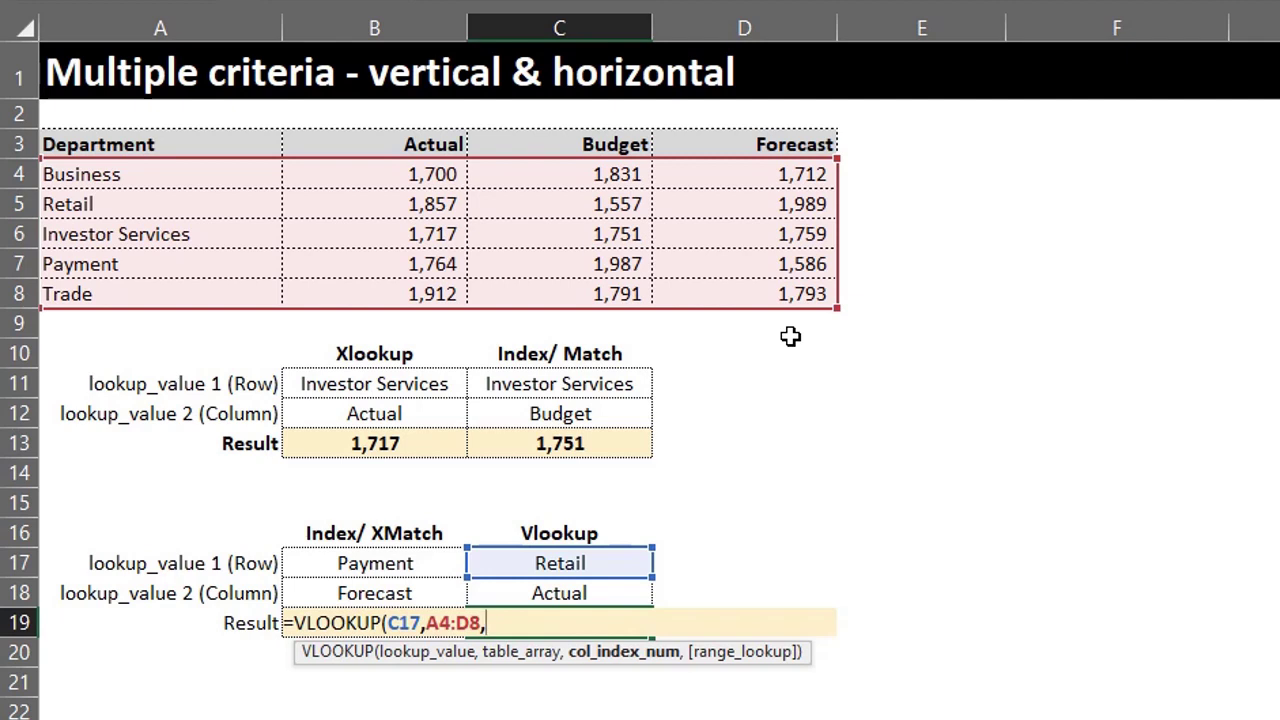
Step: Use MATCH(C18,A3:D3,0) as the column index with FALSE for exact match, and enter it
{"action": "type", "text": "mat"}
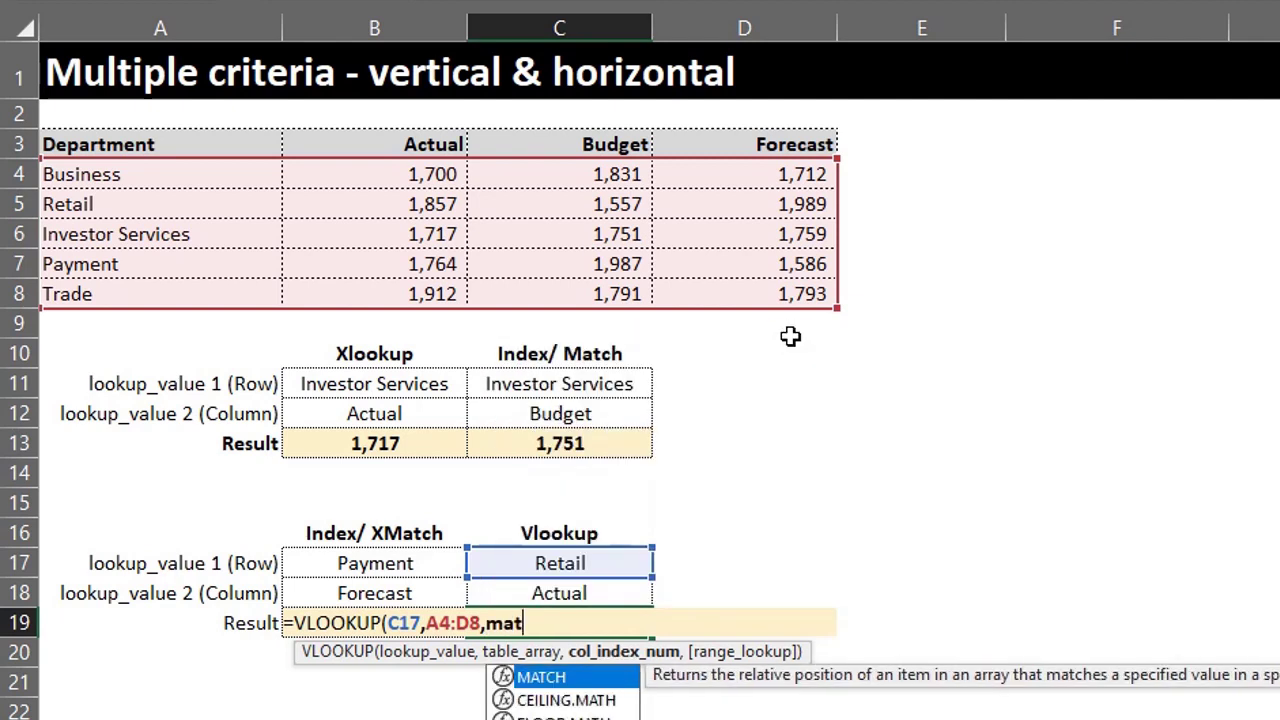
{"action": "key", "text": "Tab"}
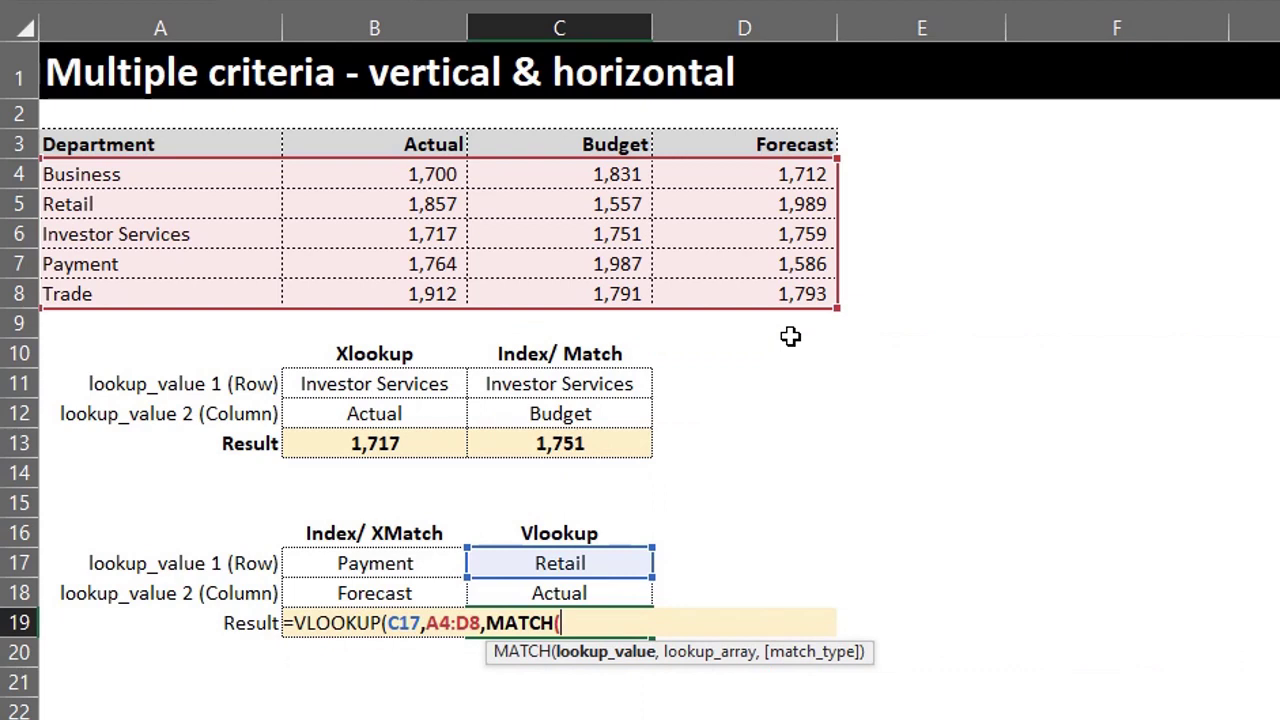
{"action": "left_click", "coordinate": [594, 592]}
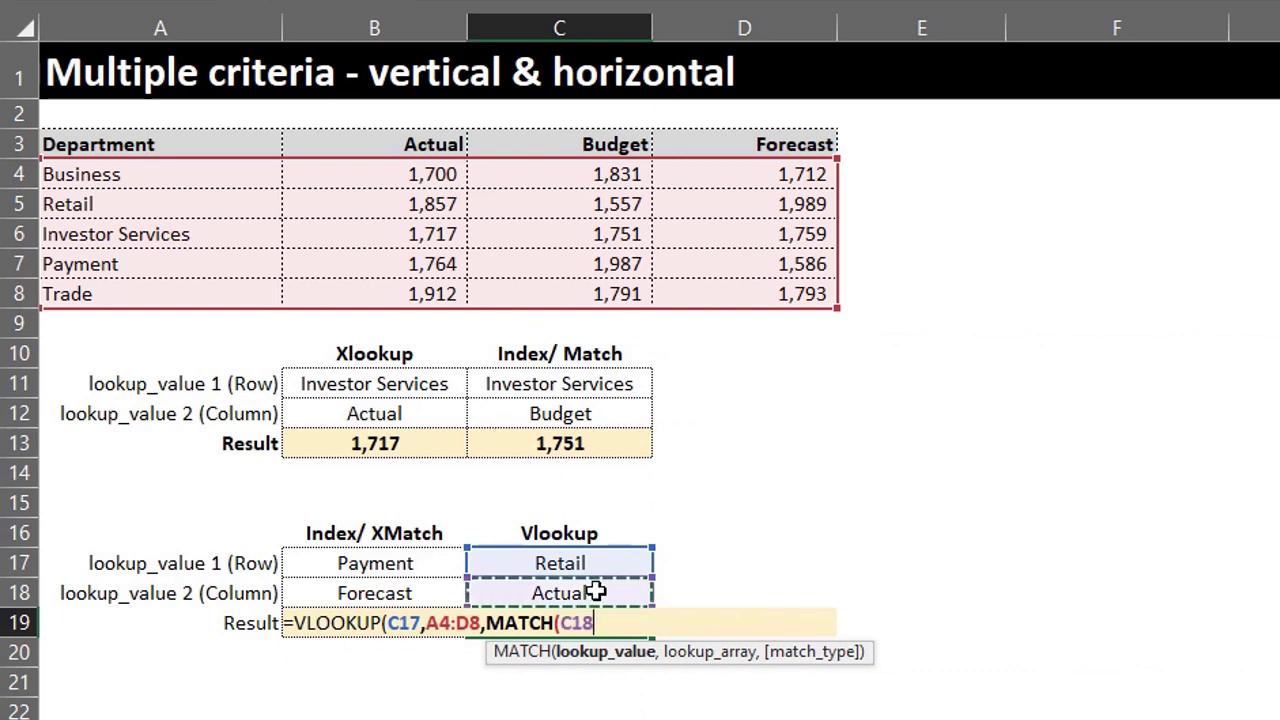
{"action": "type", "text": ","}
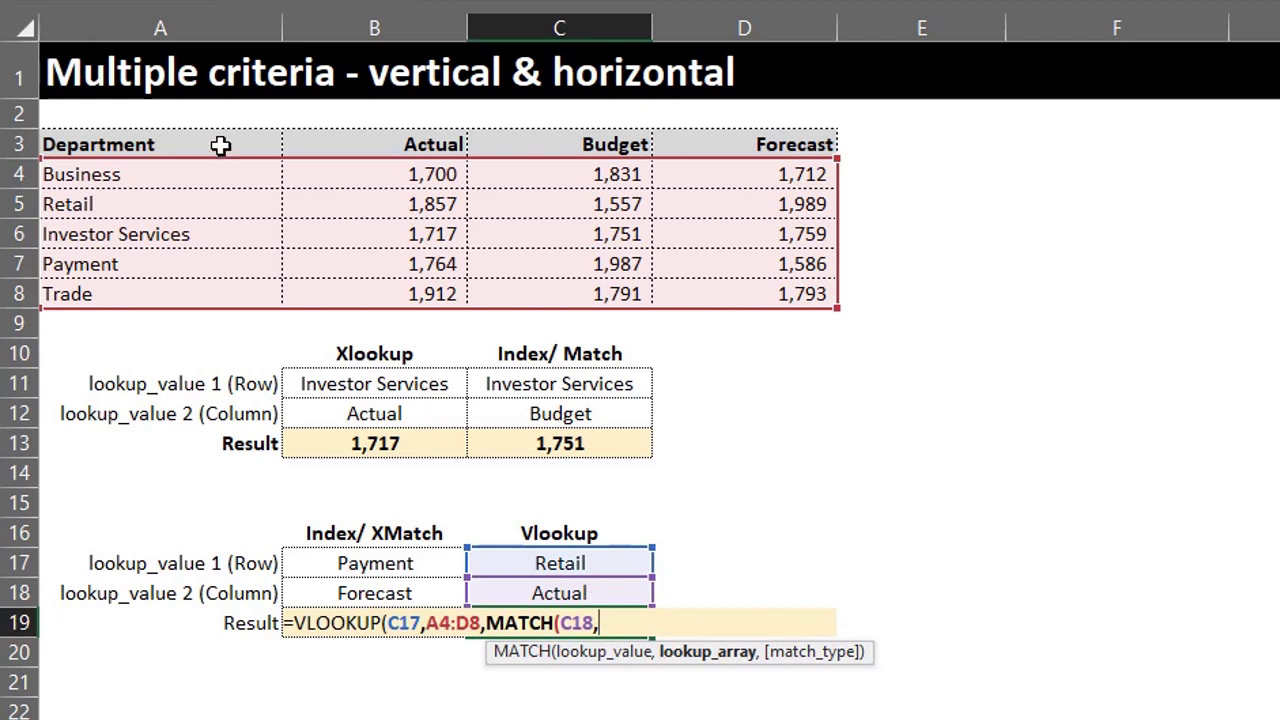
{"action": "left_click_drag", "start_coordinate": [246, 143], "coordinate": [749, 129]}
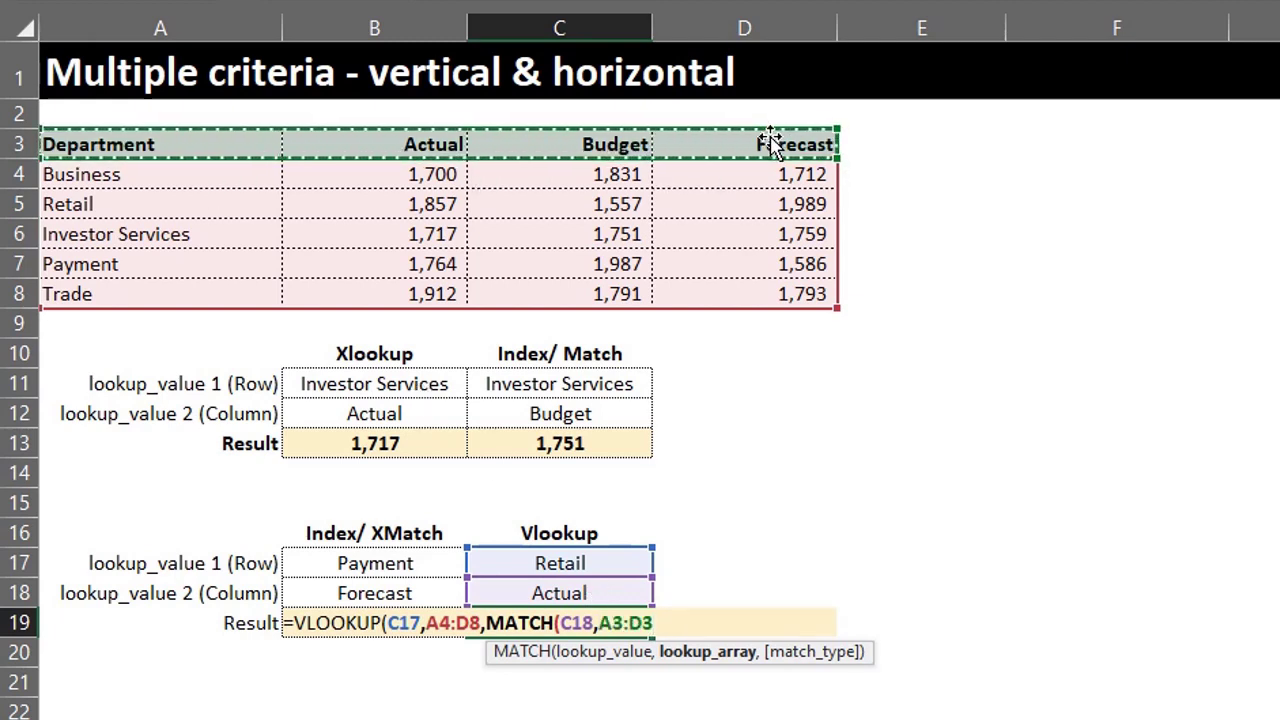
{"action": "type", "text": ","}
{"action": "key", "text": "Down"}
{"action": "key", "text": "Tab"}
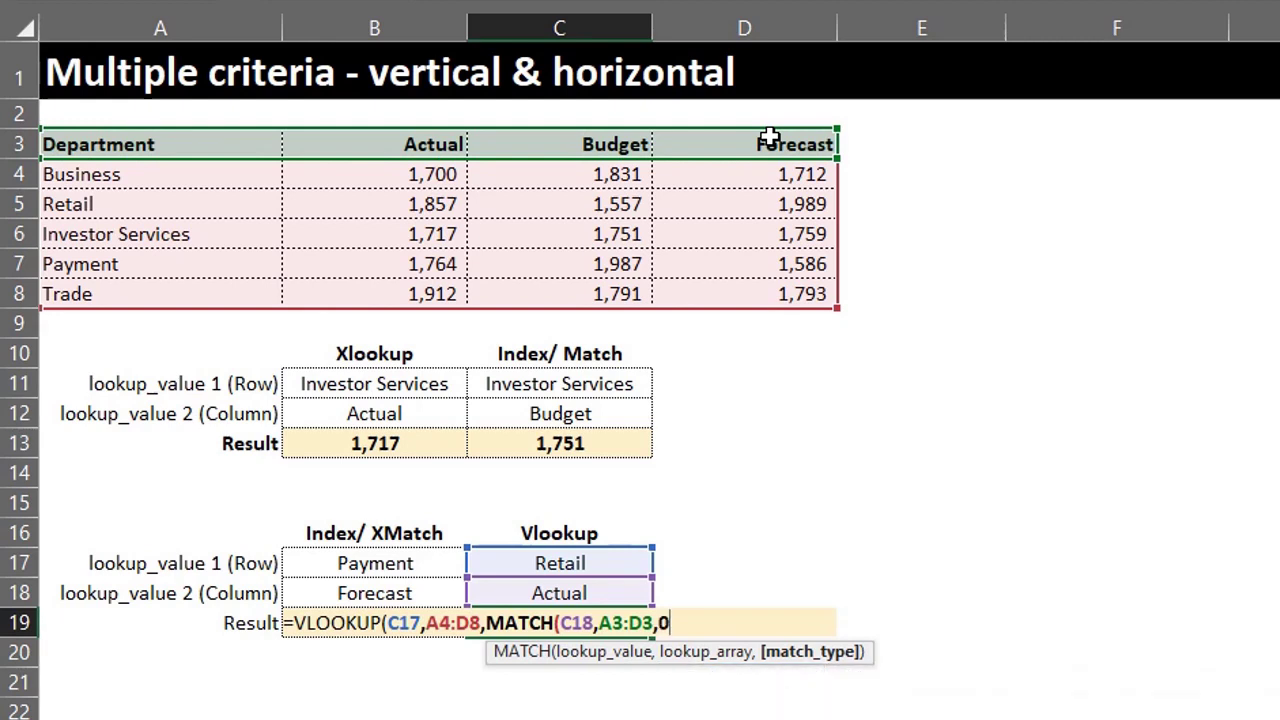
{"action": "type", "text": ")"}
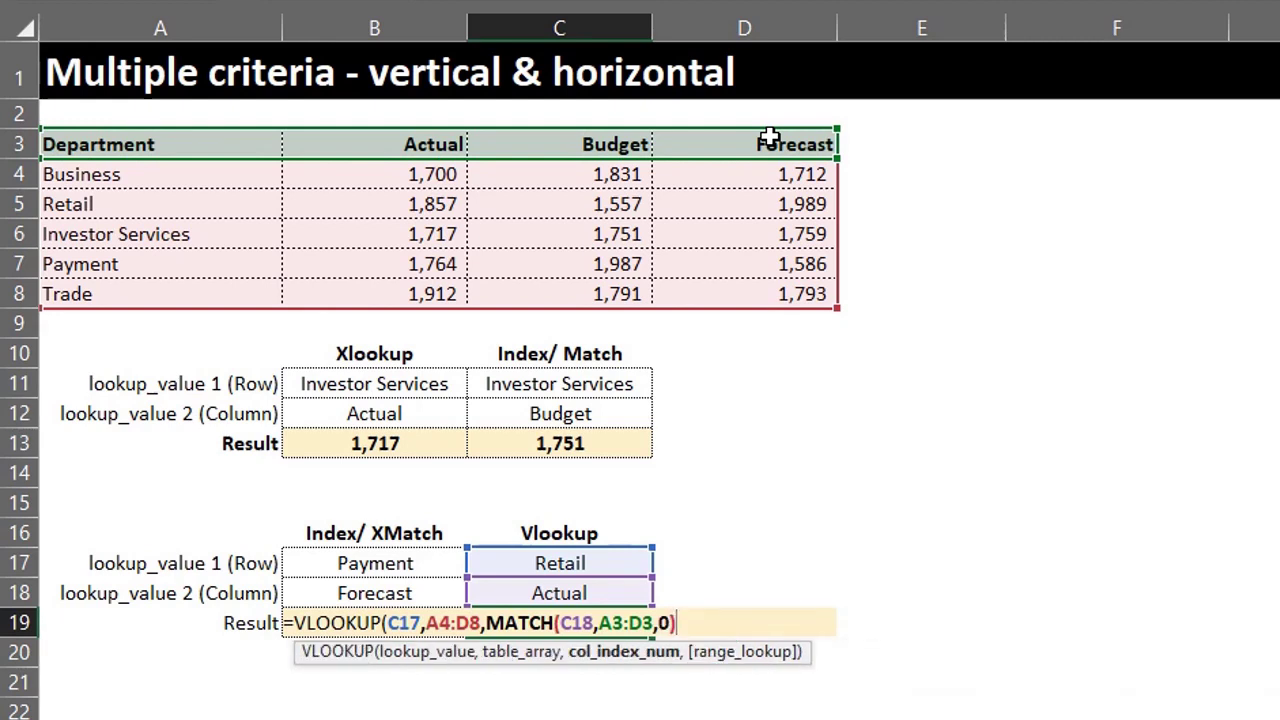
{"action": "type", "text": ","}
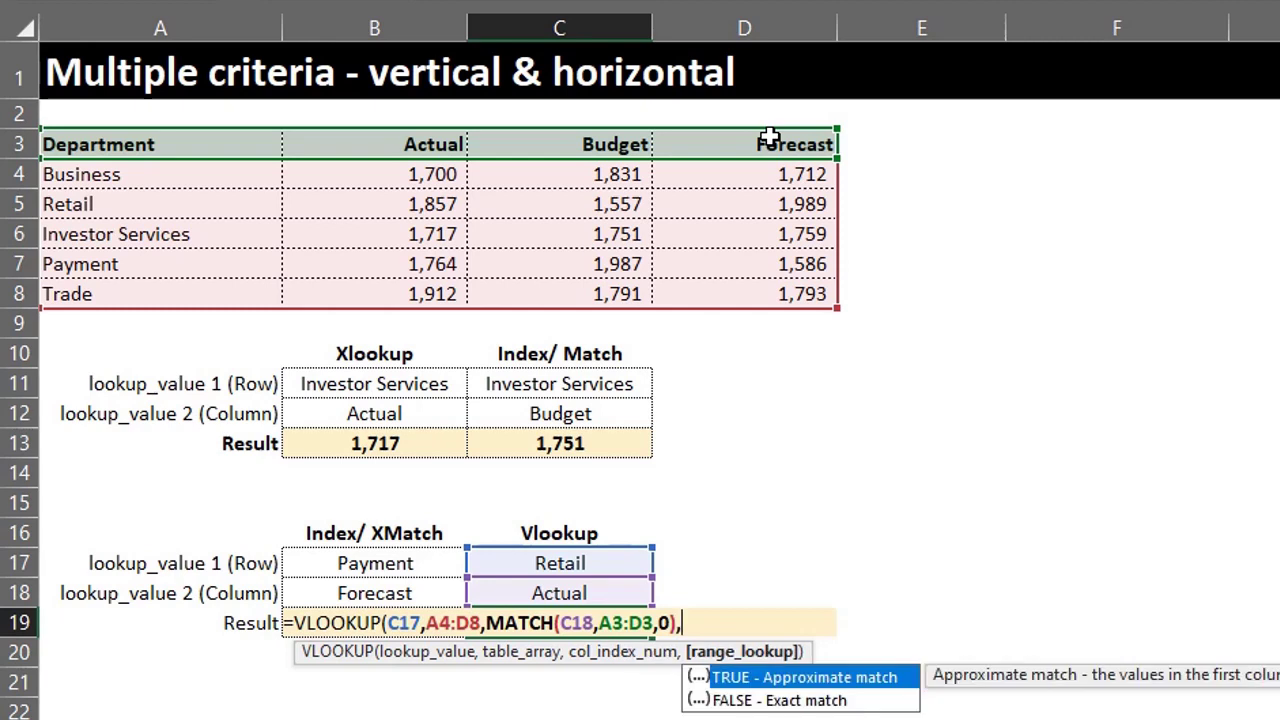
{"action": "key", "text": "Down"}
{"action": "key", "text": "Tab"}
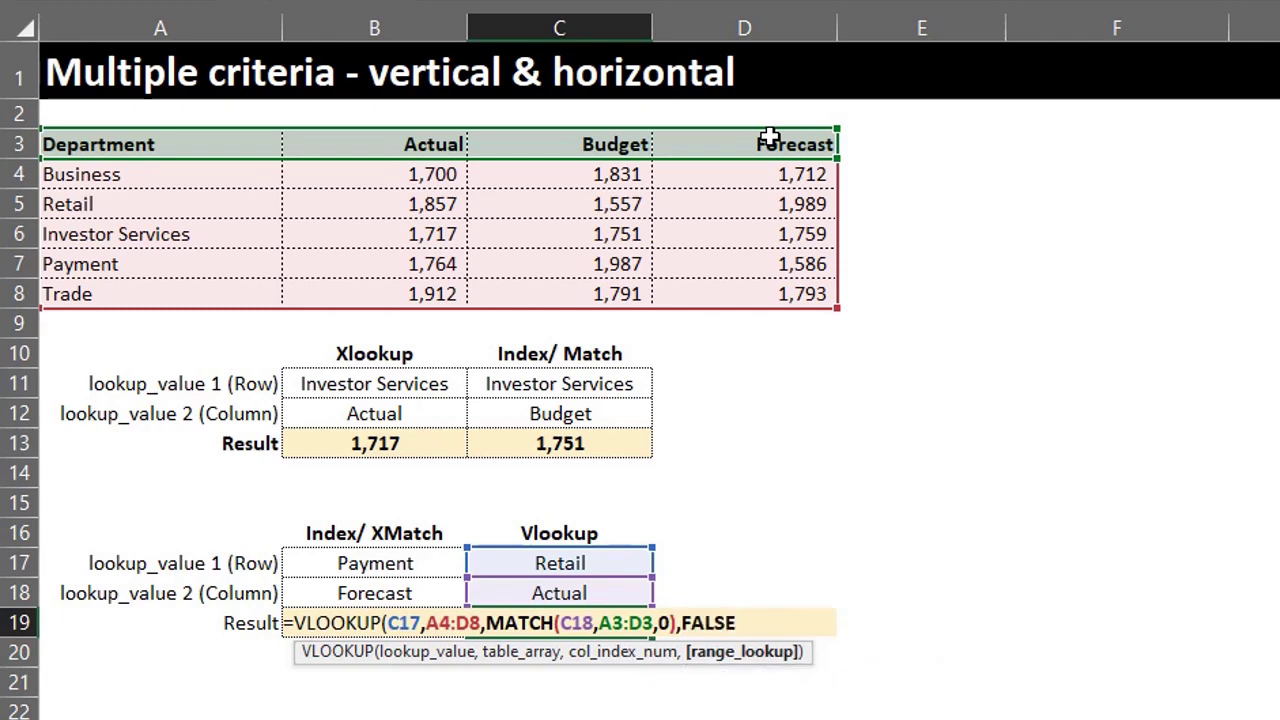
{"action": "type", "text": ")"}
{"action": "key", "text": "Return"}
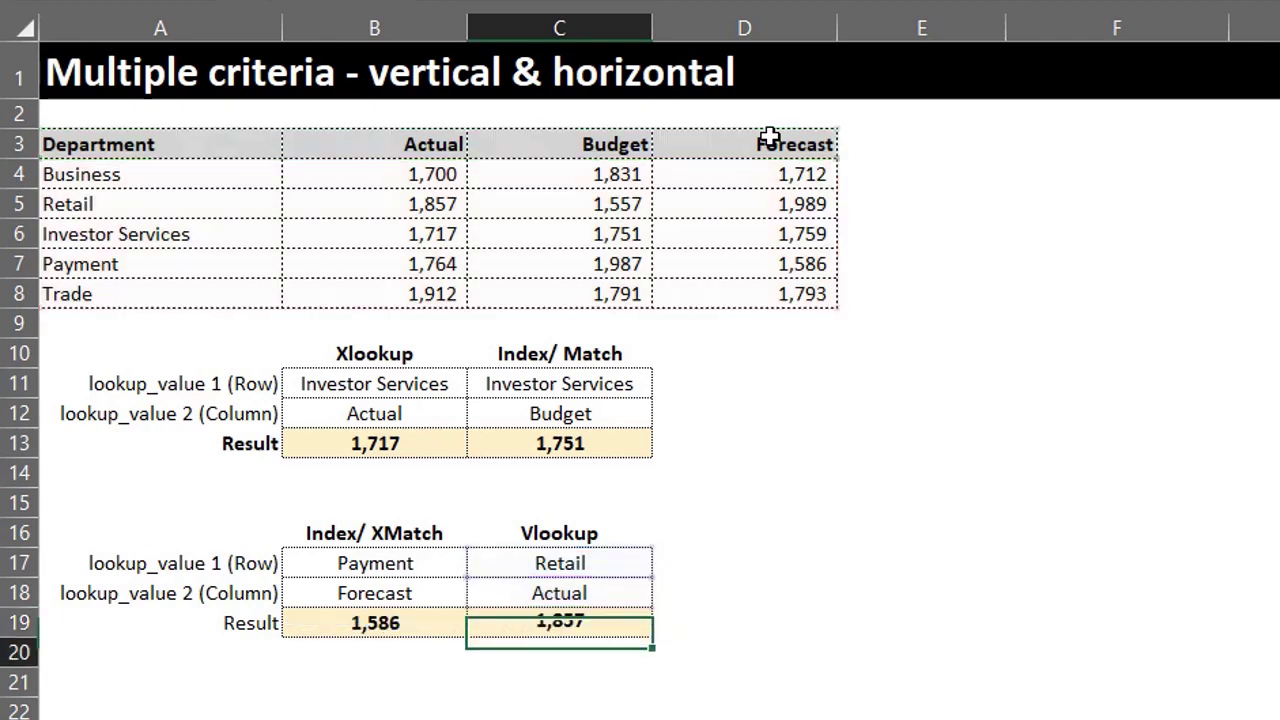
Step: Set C17 to Payment and C18 to Budget, giving 1,987
{"action": "left_click", "coordinate": [597, 563]}
{"action": "left_click", "coordinate": [664, 564]}
{"action": "left_click", "coordinate": [620, 645]}
{"action": "left_click", "coordinate": [631, 593]}
{"action": "left_click", "coordinate": [664, 594]}
{"action": "left_click", "coordinate": [655, 636]}
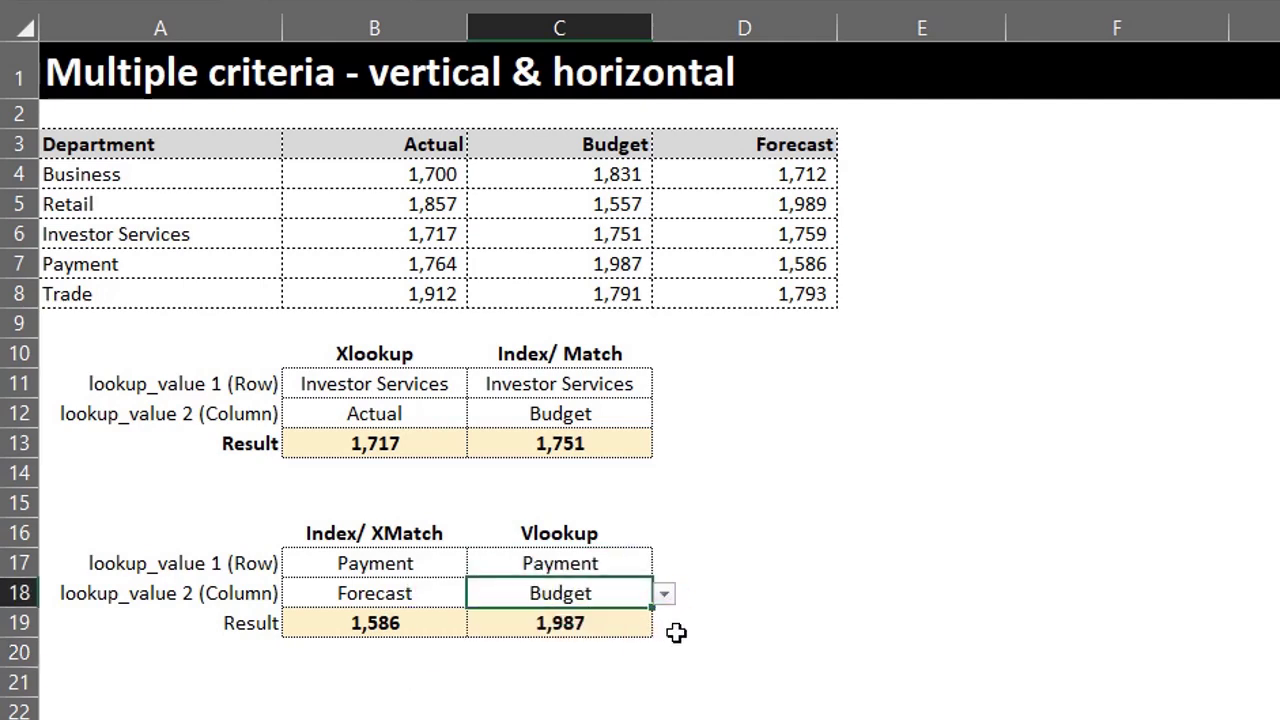